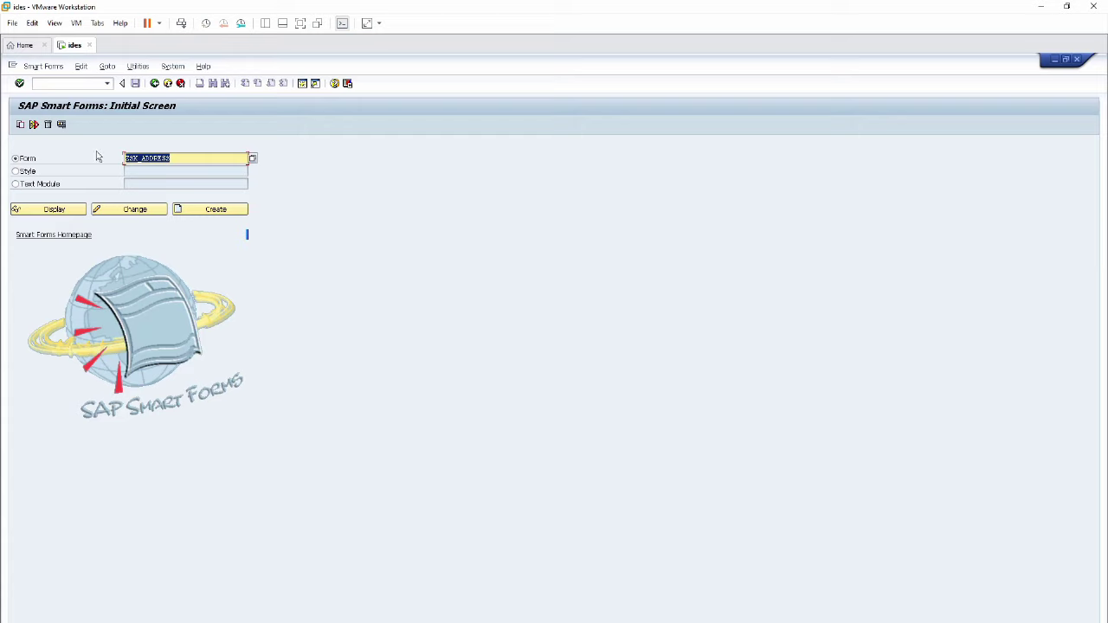
Step: Open the ZSK_ADDRESS form for changing and shorten the MAIN window from its upper edge to free space above it
{"action": "left_click", "coordinate": [121, 212]}
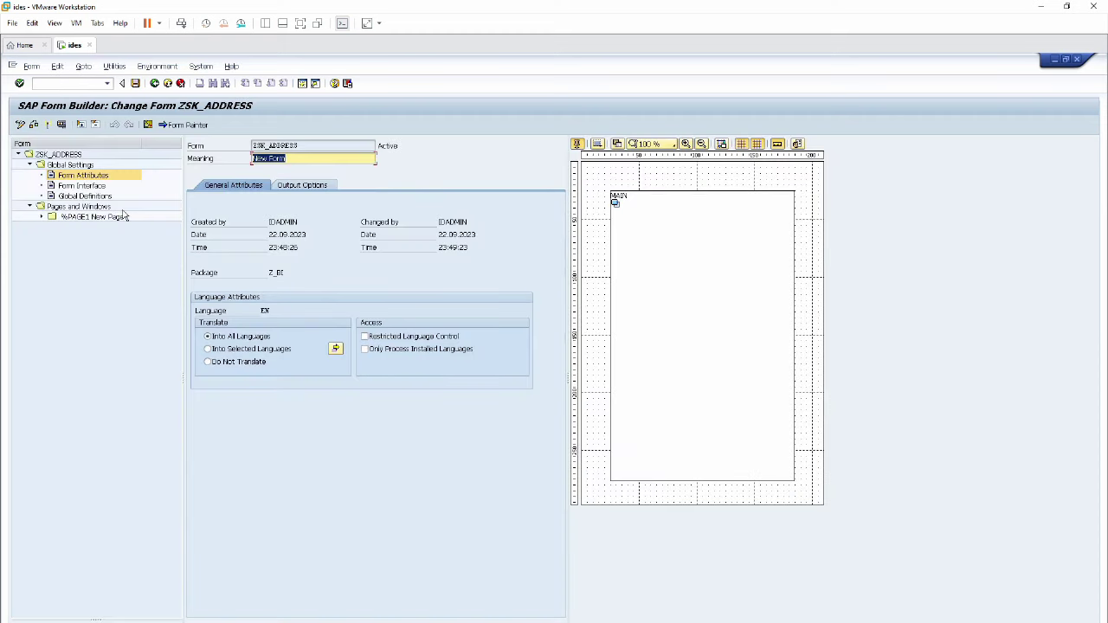
{"action": "left_click", "coordinate": [40, 217]}
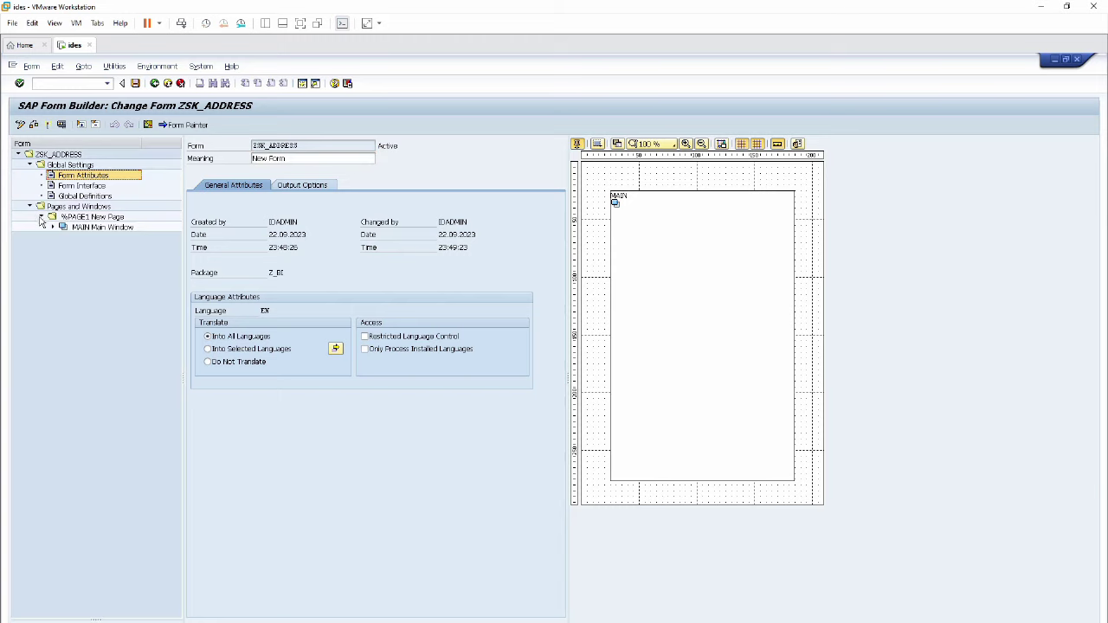
{"action": "left_click", "coordinate": [53, 227]}
{"action": "left_click", "coordinate": [681, 268]}
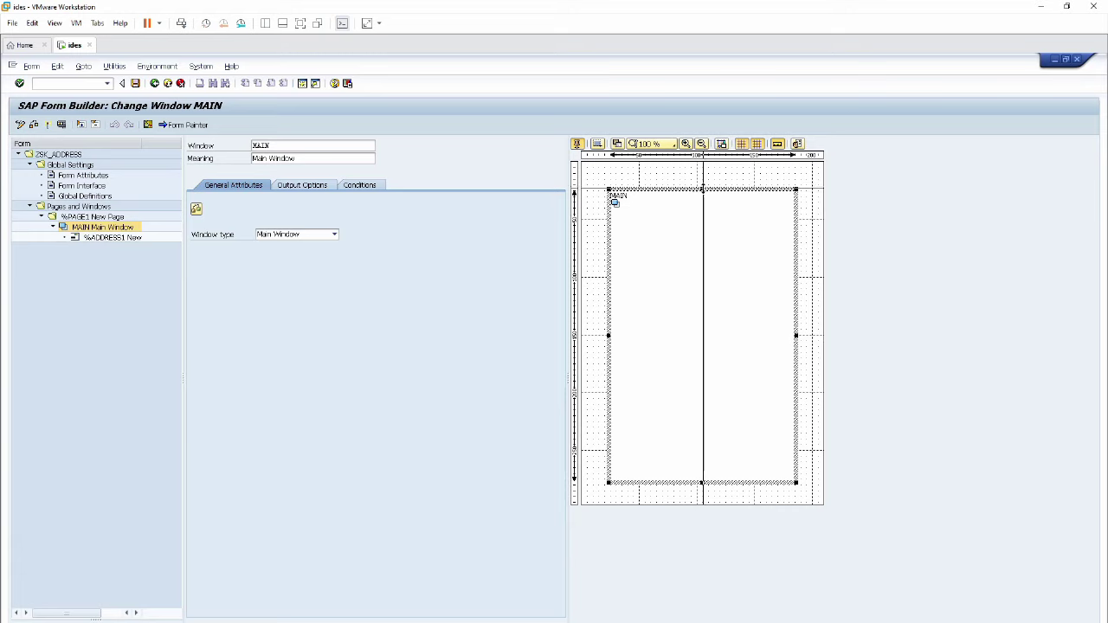
{"action": "left_click_drag", "start_coordinate": [702, 189], "coordinate": [701, 214]}
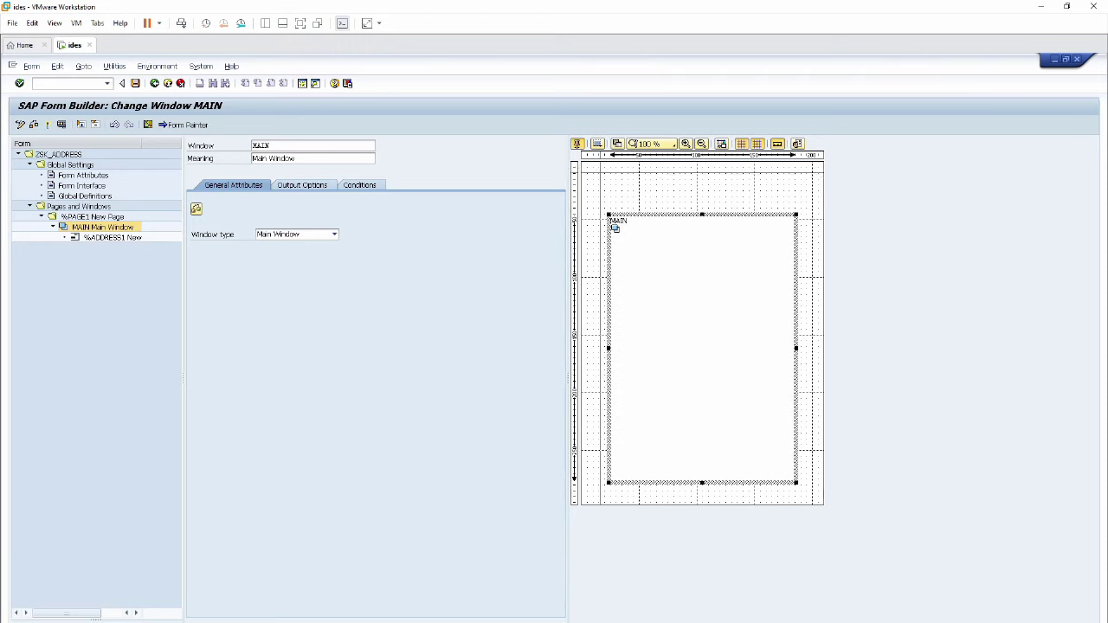
Step: Create a new window above the left part of MAIN and enlarge it to about 47.5 mm wide, staying clear of MAIN
{"action": "right_click", "coordinate": [621, 180]}
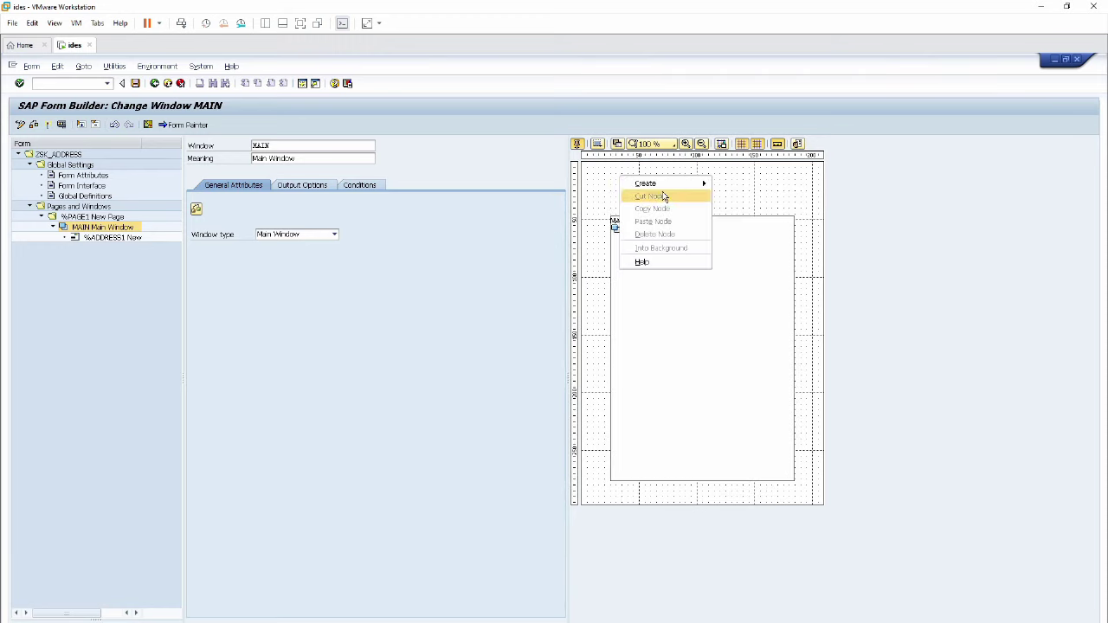
{"action": "left_click", "coordinate": [726, 190]}
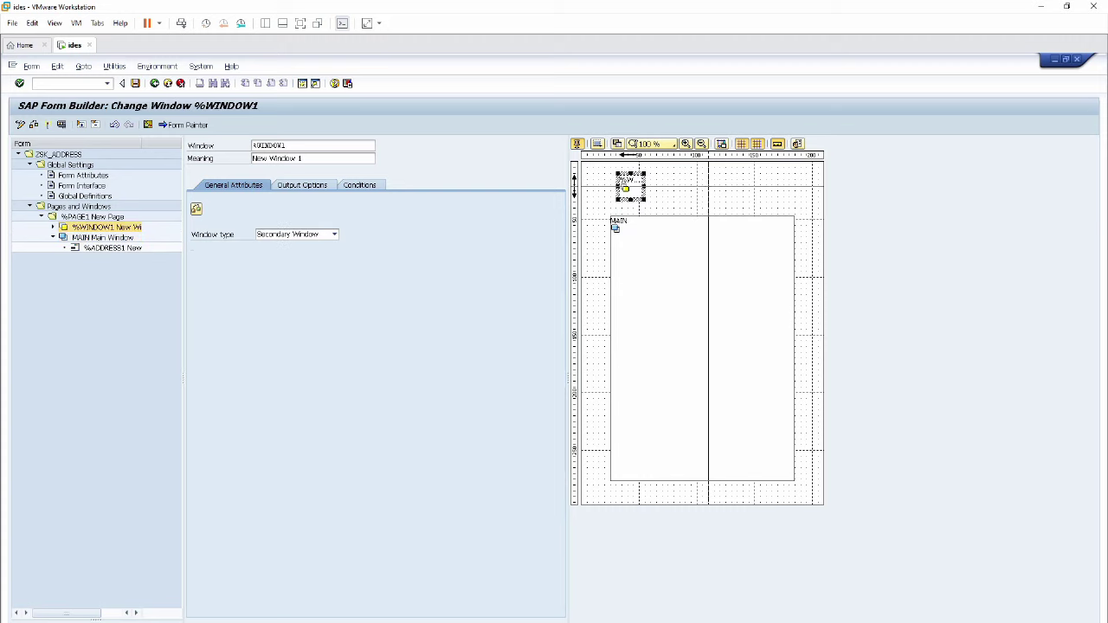
{"action": "mouse_move", "coordinate": [601, 185]}
{"action": "left_mouse_down"}
{"action": "mouse_move", "coordinate": [669, 186]}
{"action": "mouse_move", "coordinate": [639, 203]}
{"action": "left_mouse_up"}
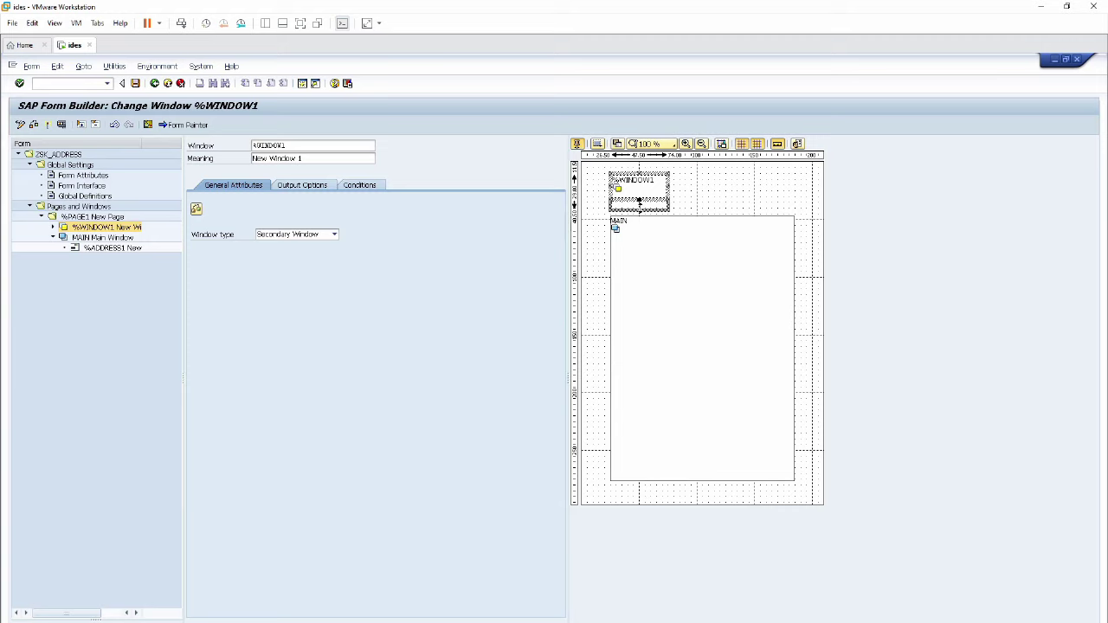
{"action": "left_click_drag", "start_coordinate": [639, 202], "coordinate": [638, 207]}
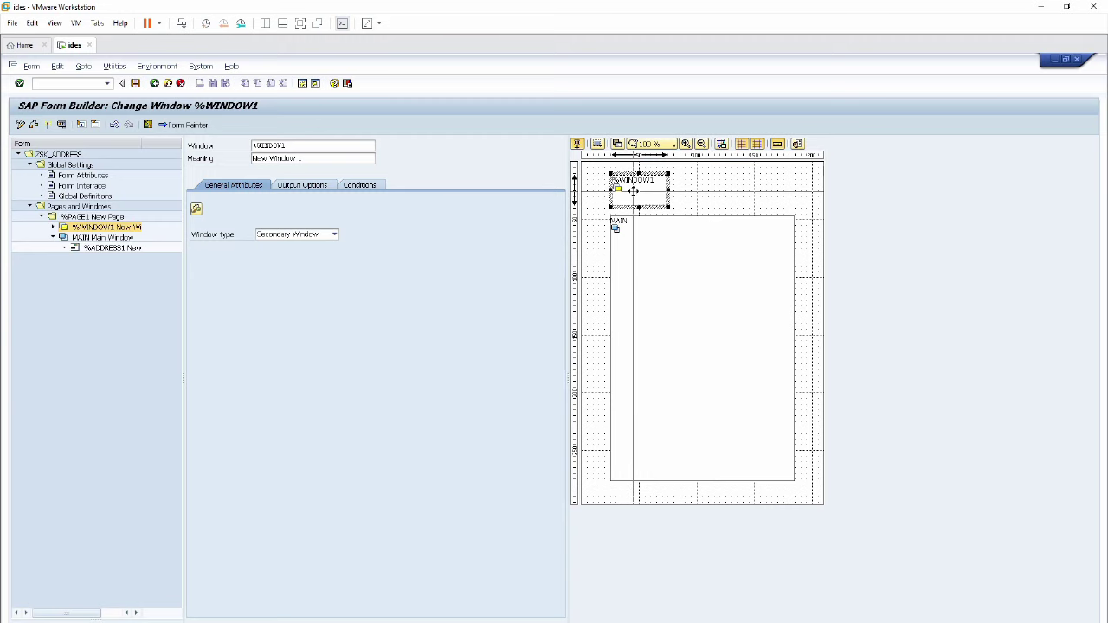
Step: Rename the new window to LOGO and clear its meaning text
{"action": "double_click", "coordinate": [268, 145]}
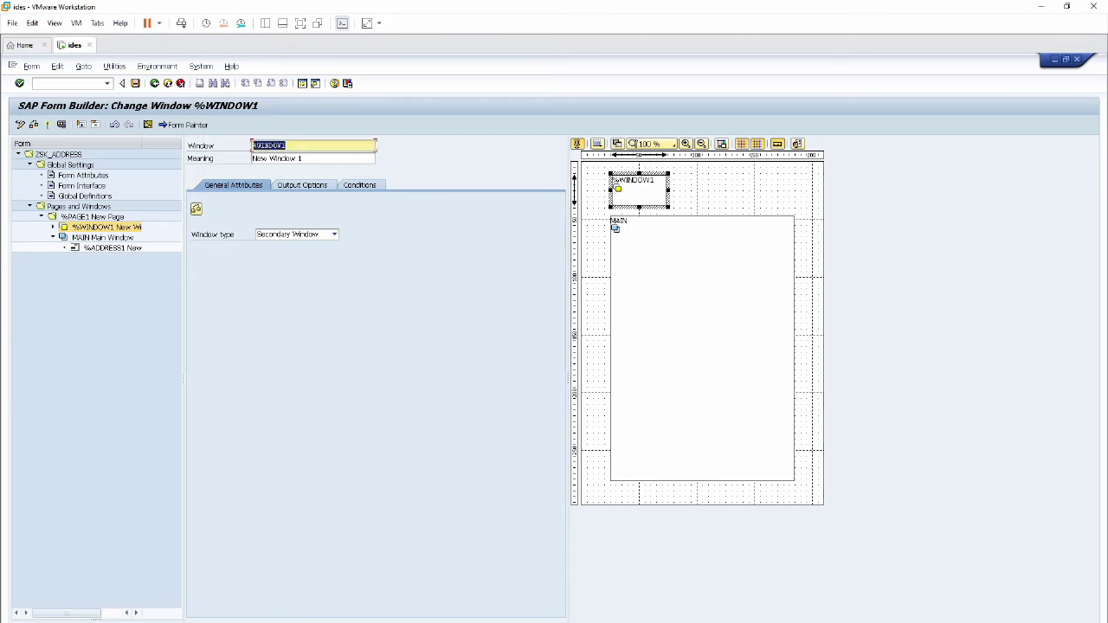
{"action": "type", "text": "LOGO"}
{"action": "key", "text": "Tab"}
{"action": "key", "text": "BackSpace"}
{"action": "key", "text": "Return"}
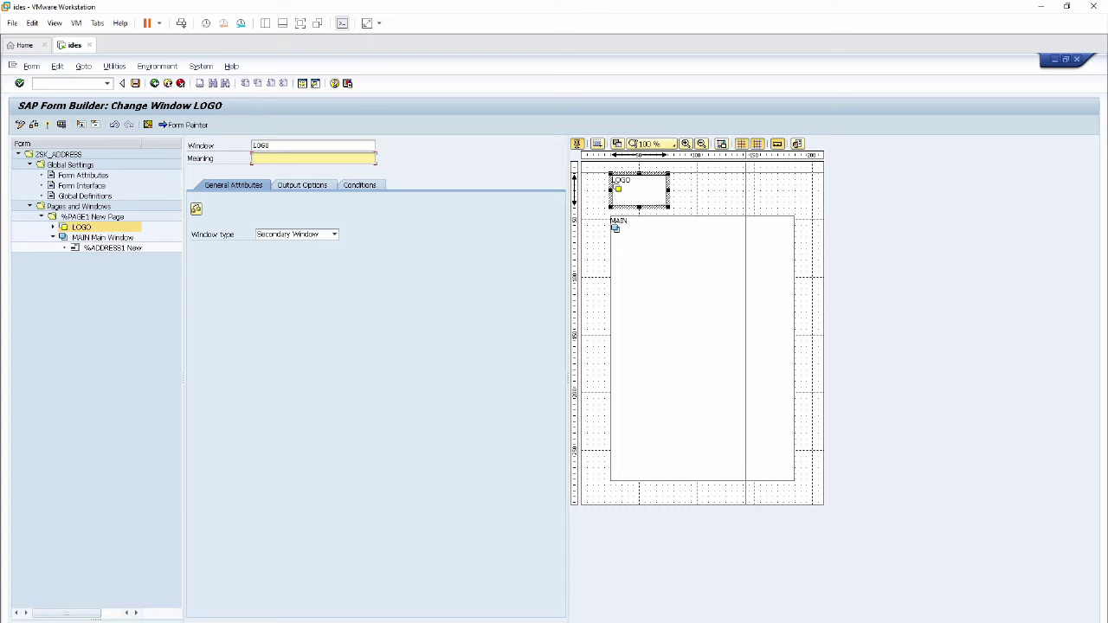
Step: Create a second window above MAIN, beside LOGO, and enlarge it to about 70 mm wide and 25 mm high
{"action": "left_click", "coordinate": [709, 177]}
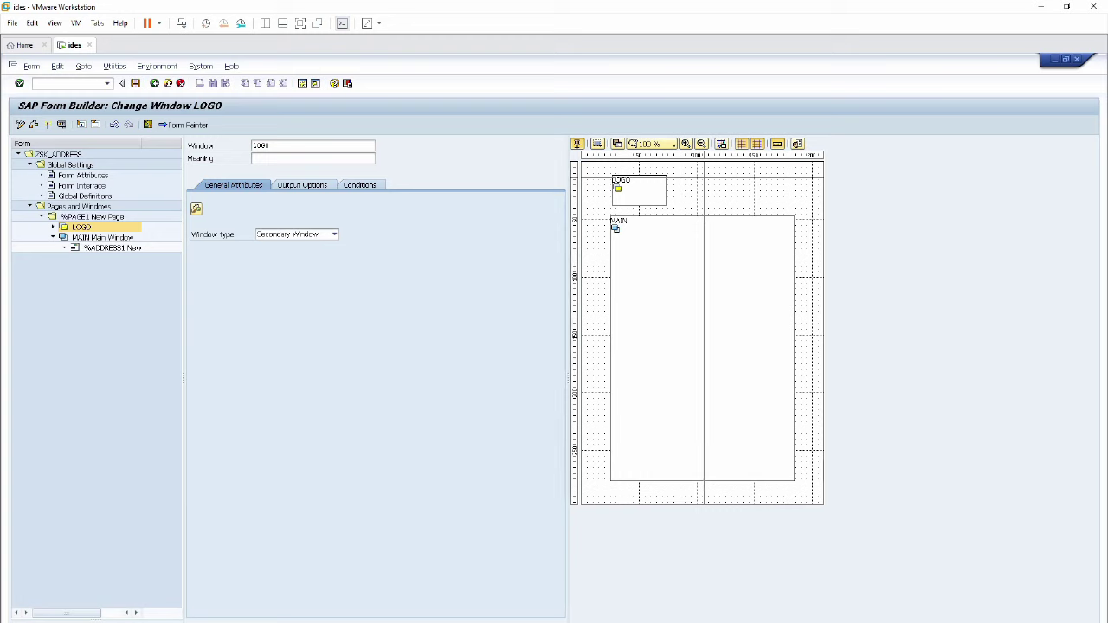
{"action": "right_click", "coordinate": [708, 177]}
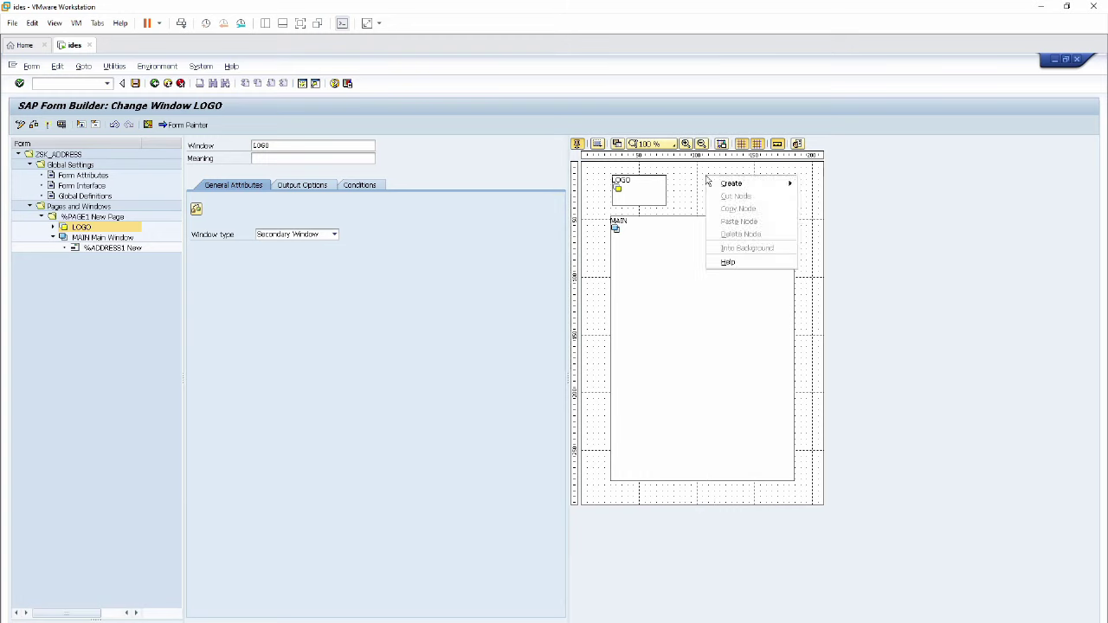
{"action": "mouse_move", "coordinate": [731, 184]}
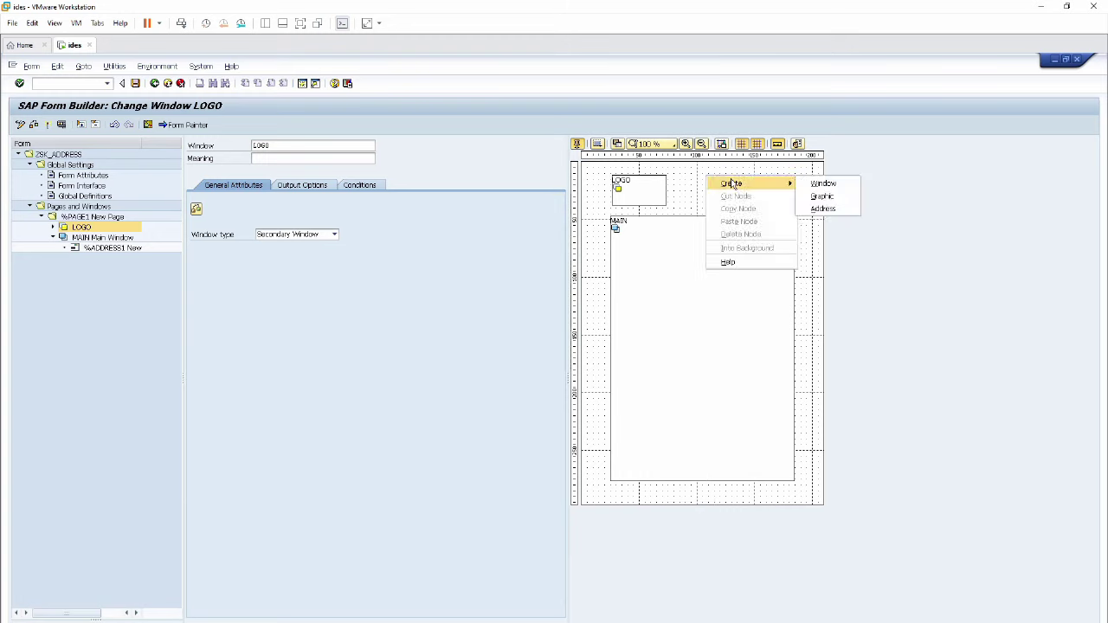
{"action": "left_click", "coordinate": [805, 185]}
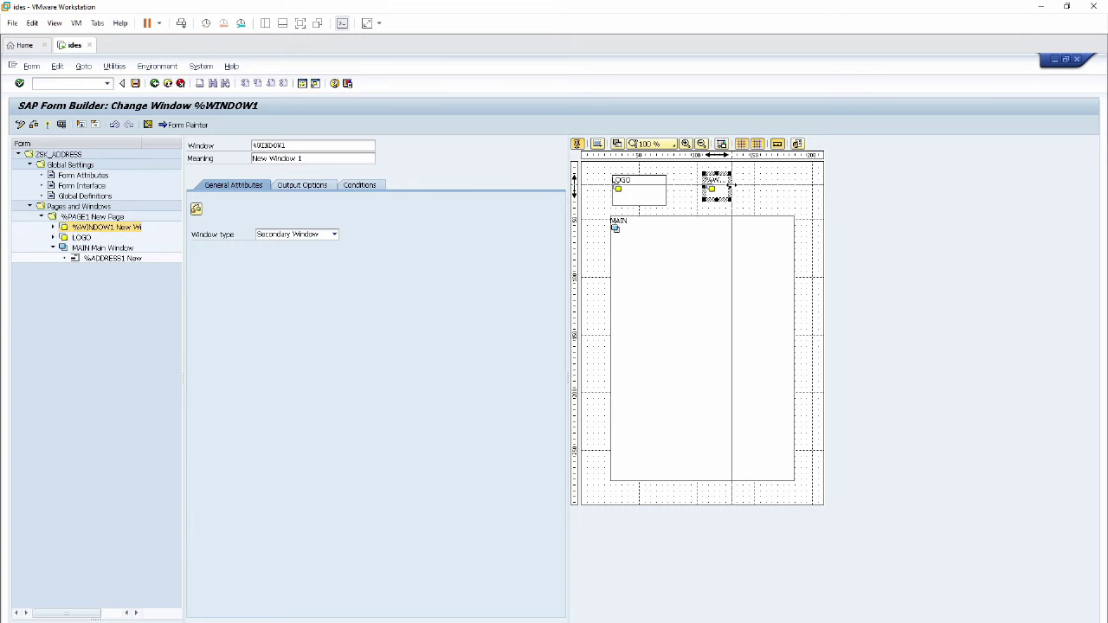
{"action": "left_click_drag", "start_coordinate": [732, 186], "coordinate": [744, 207]}
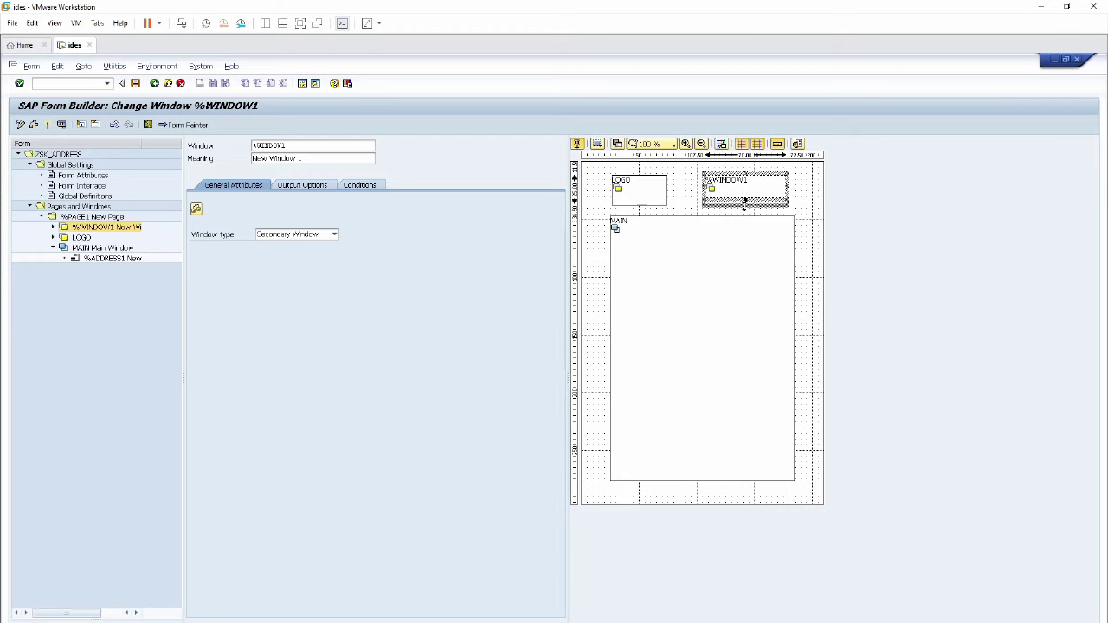
Step: Rename the second window to ADDRESS and clear its meaning text
{"action": "double_click", "coordinate": [294, 146]}
{"action": "type", "text": "AD"}
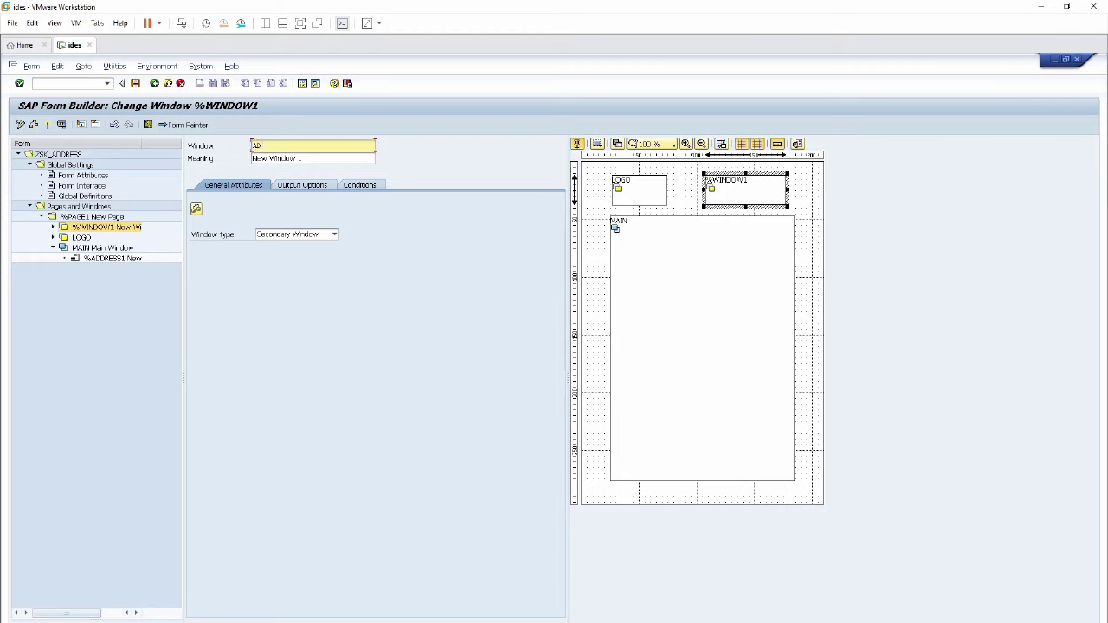
{"action": "type", "text": "DRESS"}
{"action": "key", "text": "Tab"}
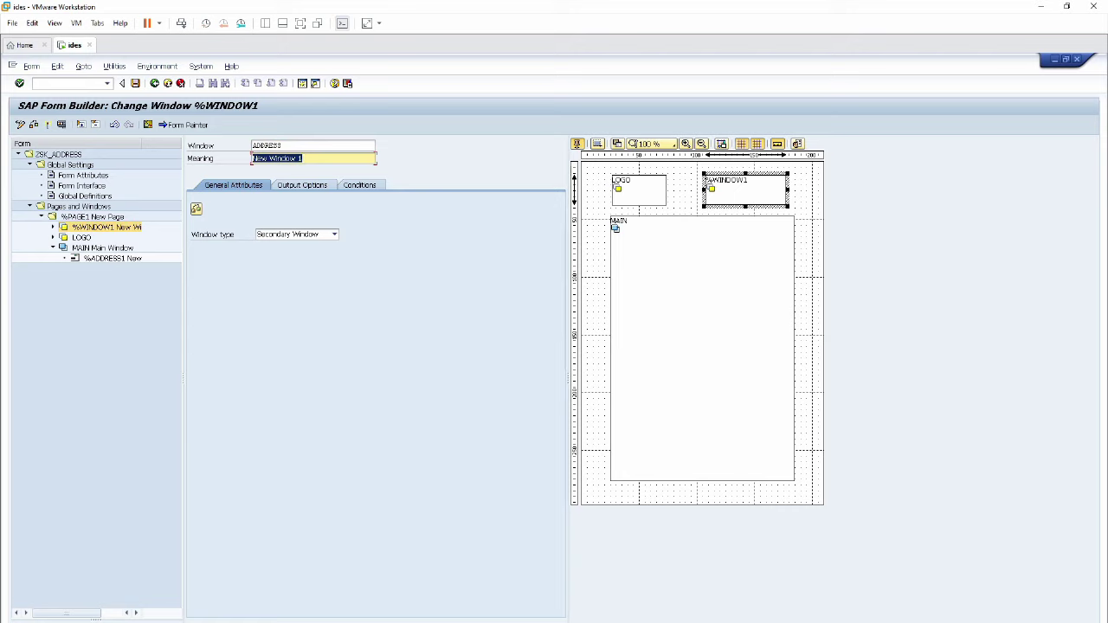
{"action": "key", "text": "BackSpace"}
{"action": "key", "text": "Return"}
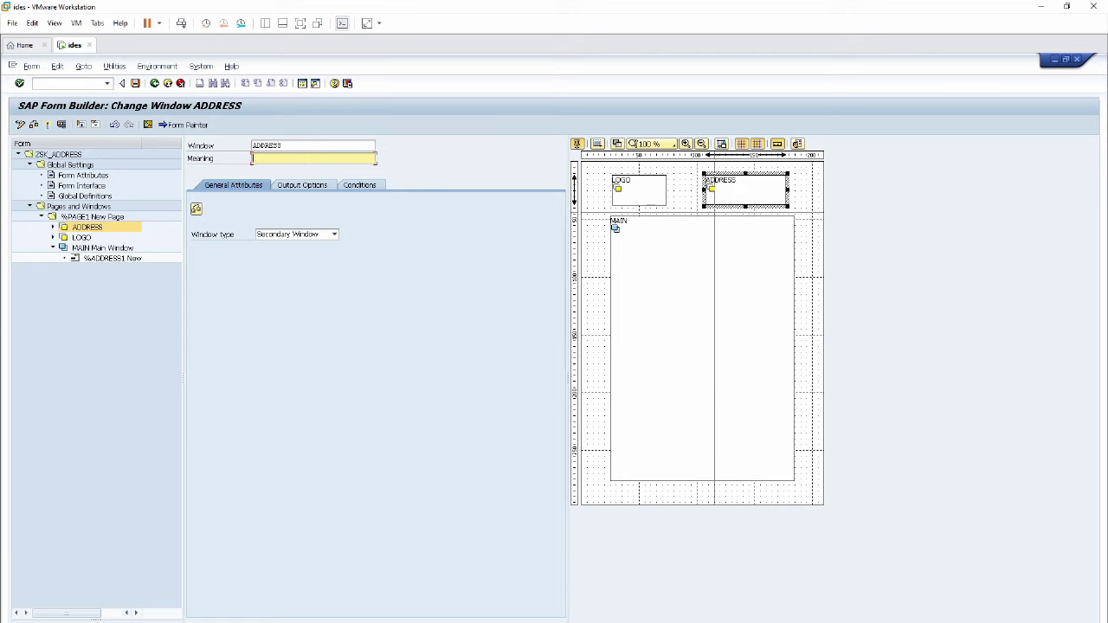
Step: Create an address node inside the ADDRESS window
{"action": "left_click", "coordinate": [637, 182]}
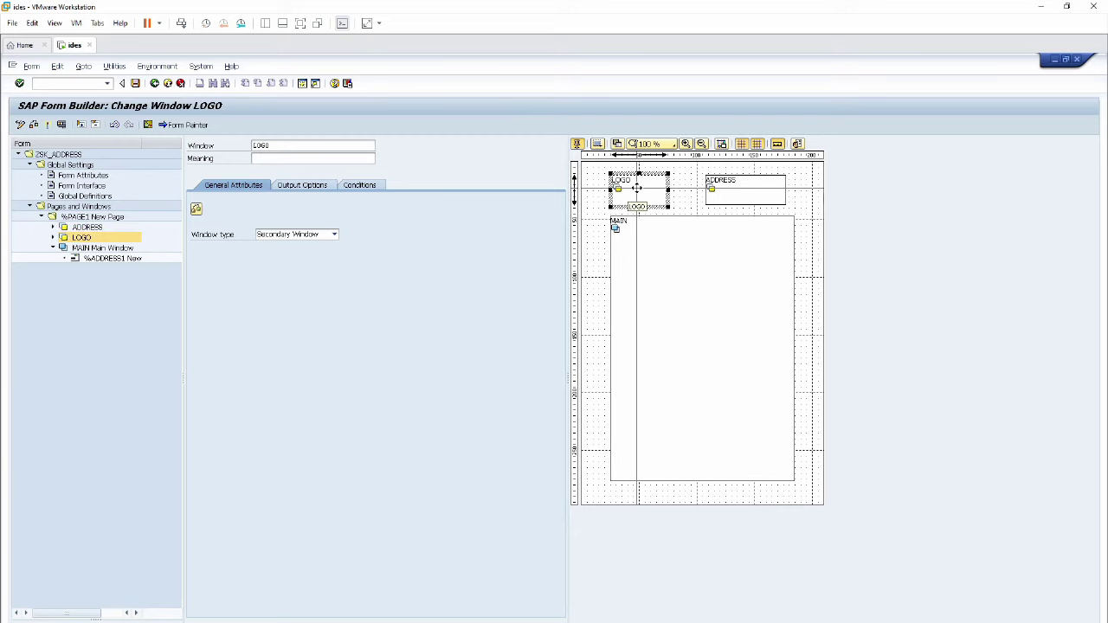
{"action": "left_click", "coordinate": [752, 190]}
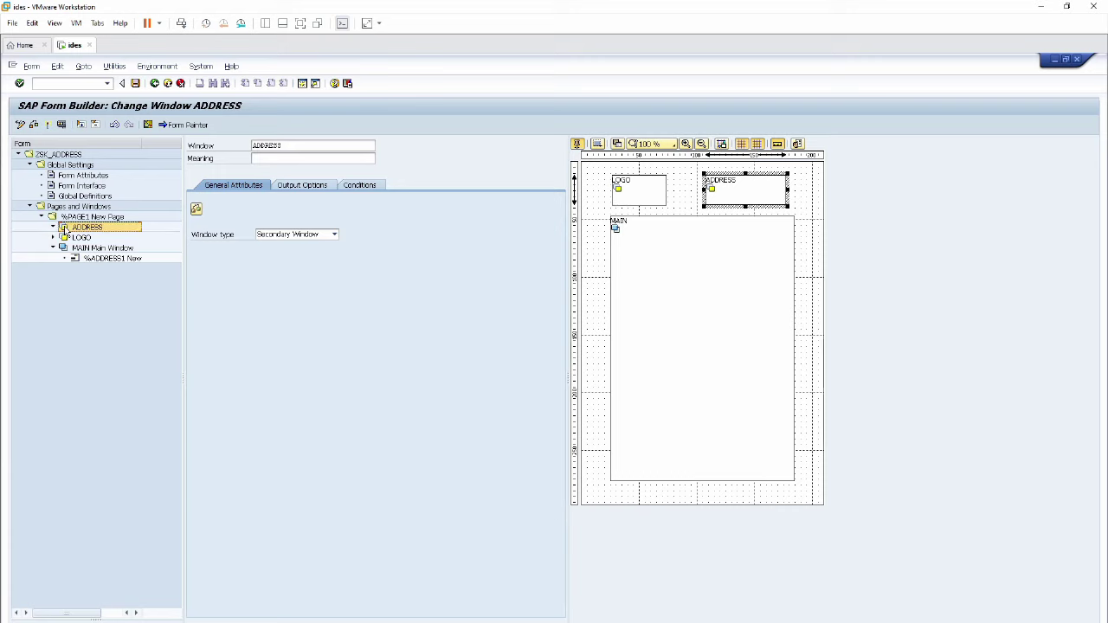
{"action": "right_click", "coordinate": [65, 228]}
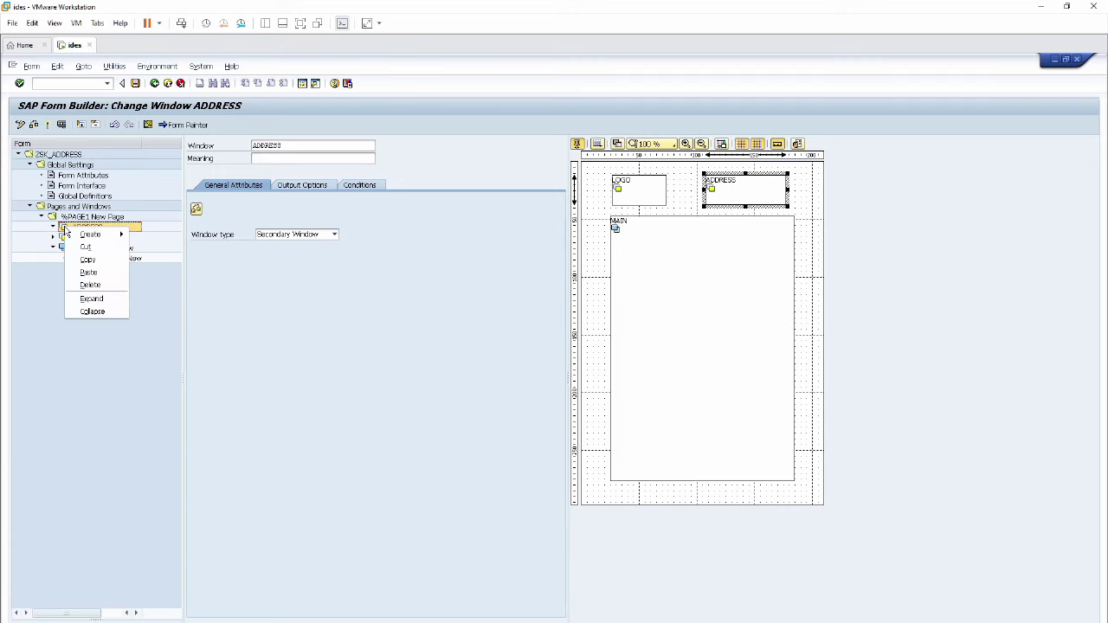
{"action": "mouse_move", "coordinate": [99, 241]}
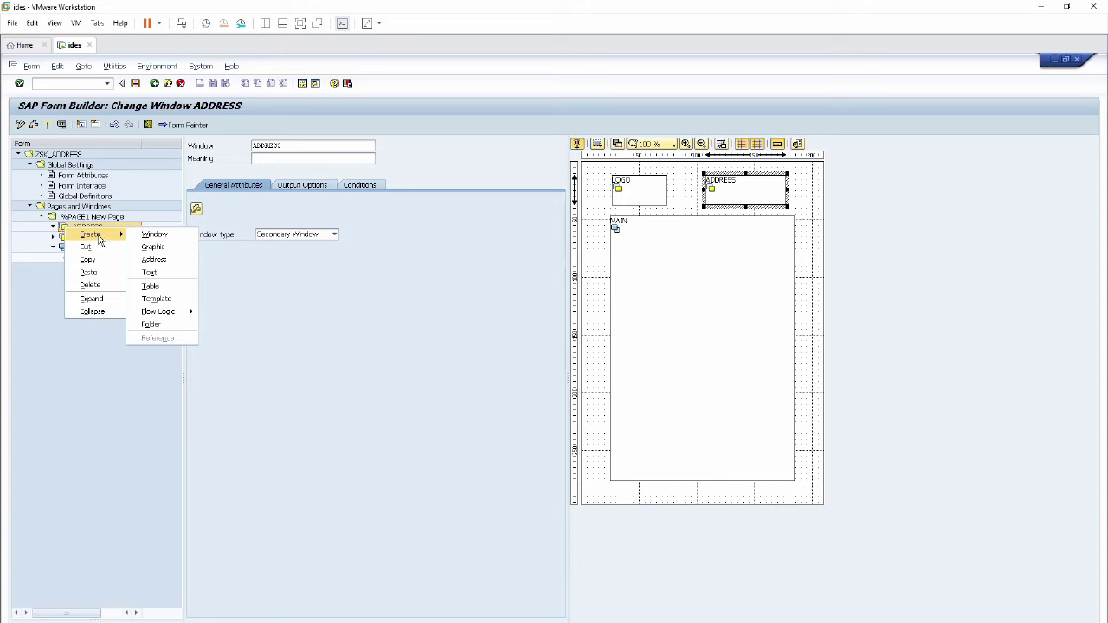
{"action": "left_click", "coordinate": [152, 260]}
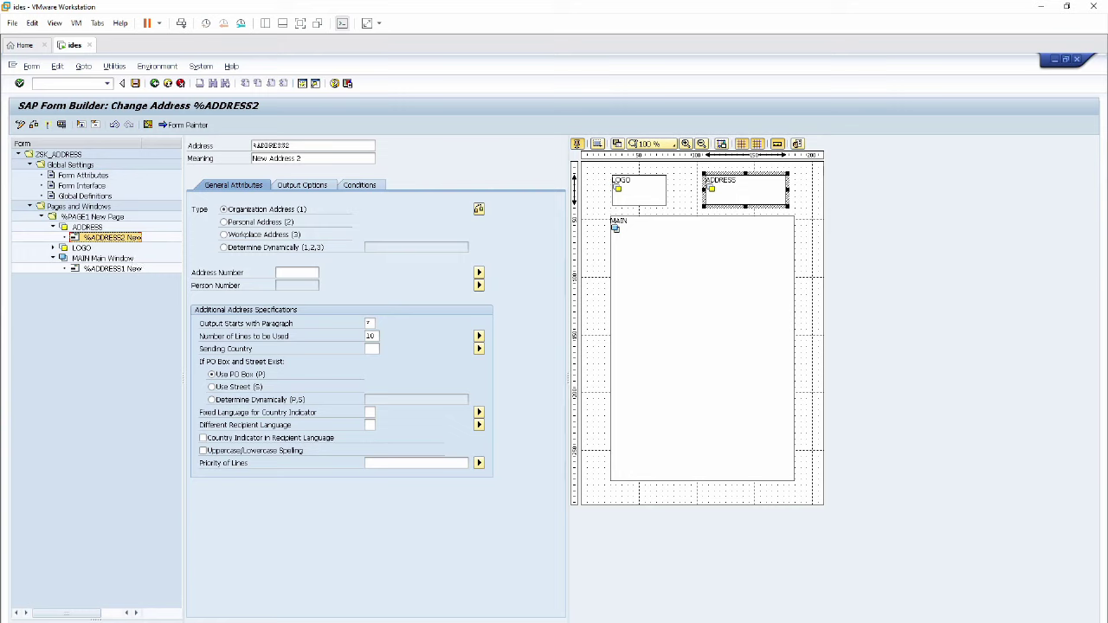
Step: Fill the new node's address number by searching without restrictions and choosing the BestRun Germany entry in Frankfurt
{"action": "left_click", "coordinate": [299, 273]}
{"action": "left_click", "coordinate": [324, 274]}
{"action": "left_click_drag", "start_coordinate": [343, 302], "coordinate": [426, 287]}
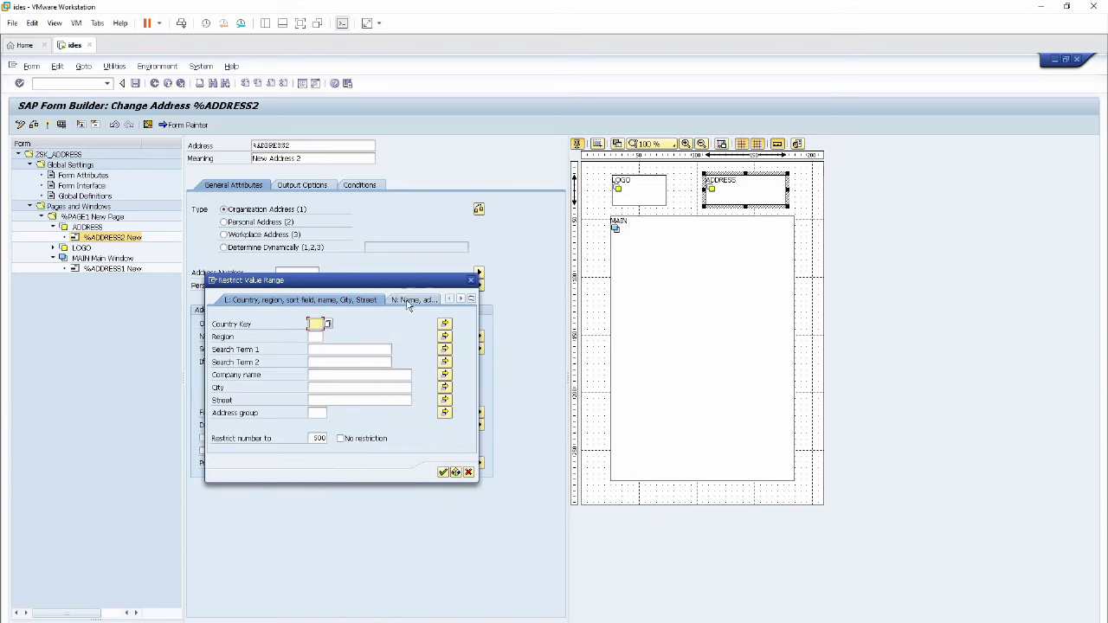
{"action": "left_click", "coordinate": [443, 472]}
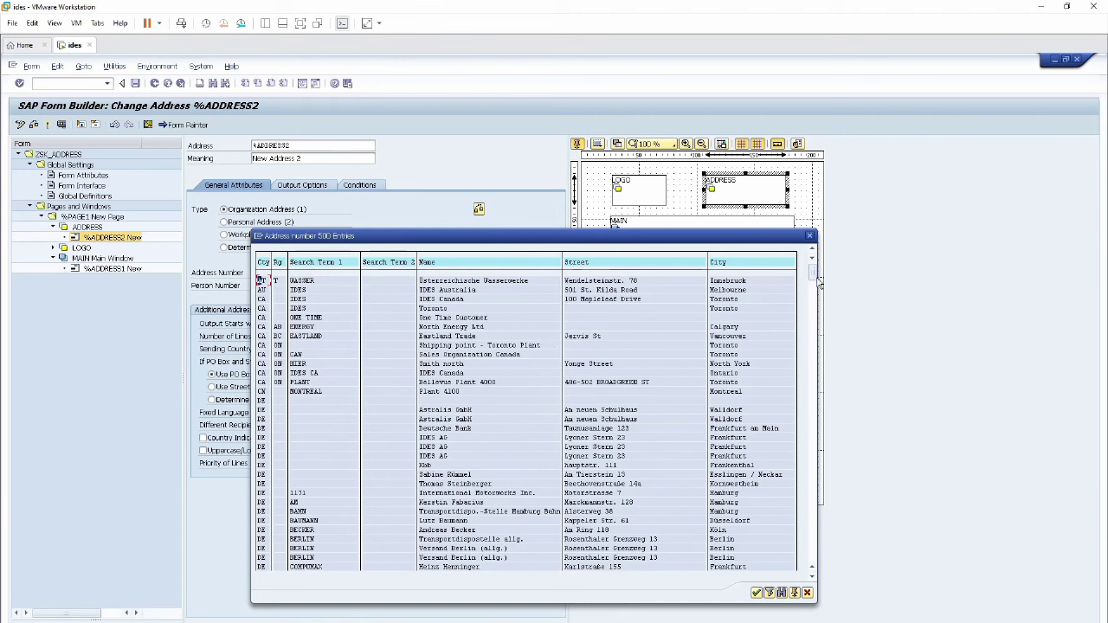
{"action": "left_click_drag", "start_coordinate": [818, 279], "coordinate": [819, 371]}
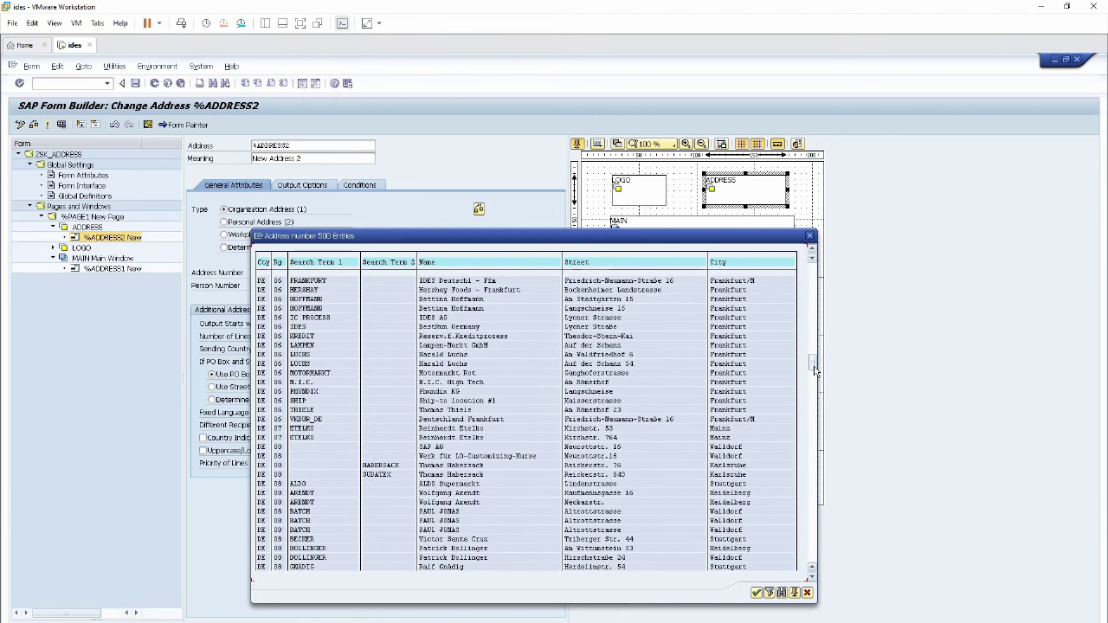
{"action": "double_click", "coordinate": [433, 329]}
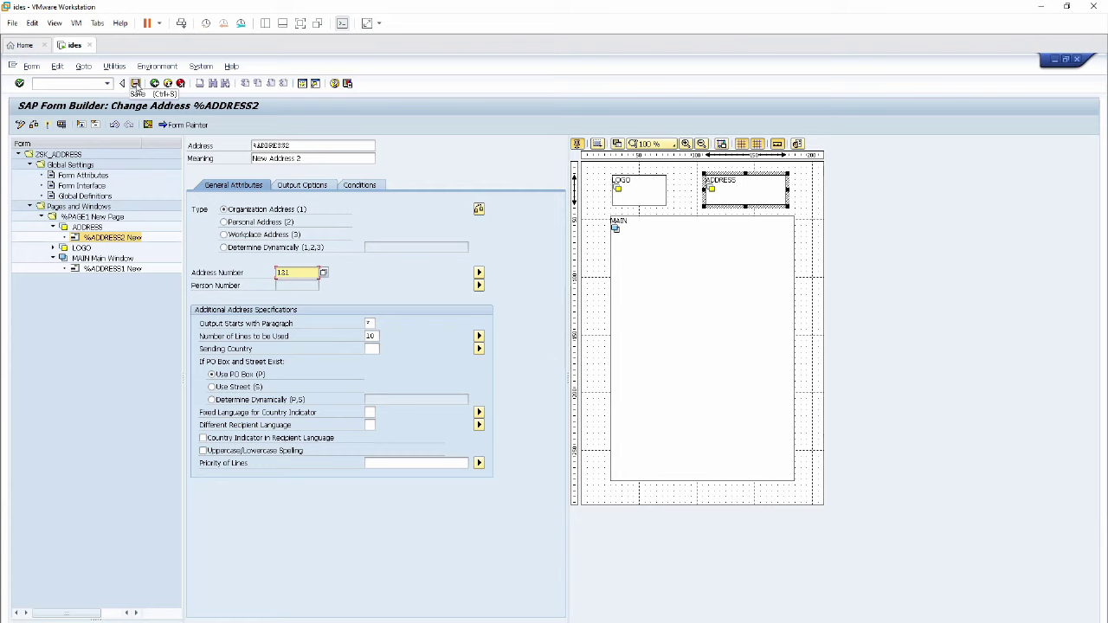
Step: Save and activate the form, and test it with a print preview on output device LP01
{"action": "left_click", "coordinate": [135, 83]}
{"action": "left_click", "coordinate": [49, 126]}
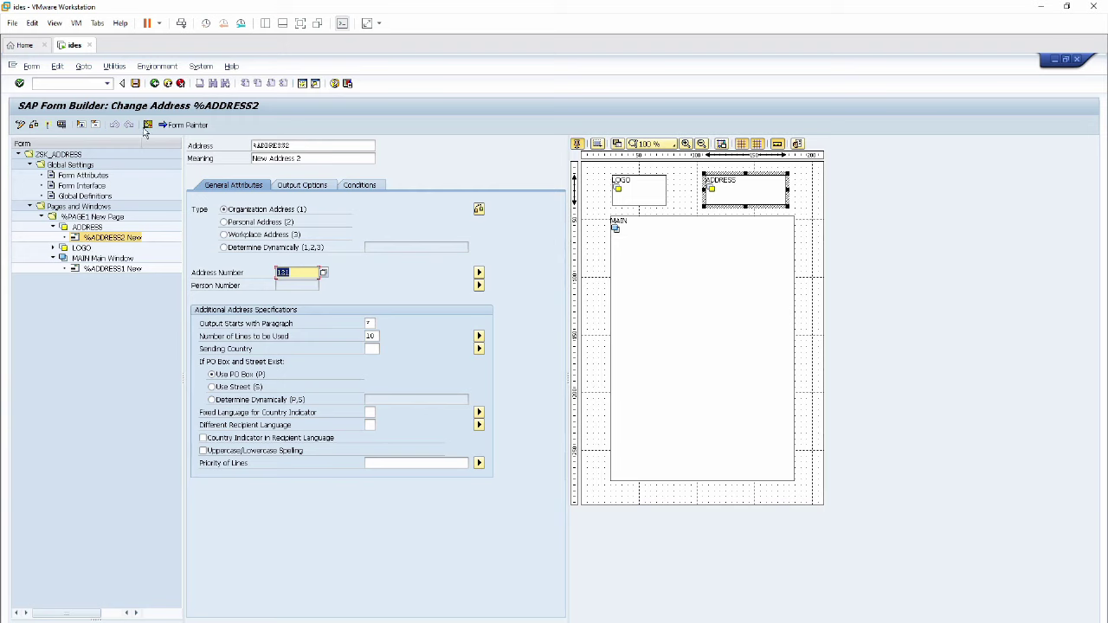
{"action": "left_click", "coordinate": [62, 124]}
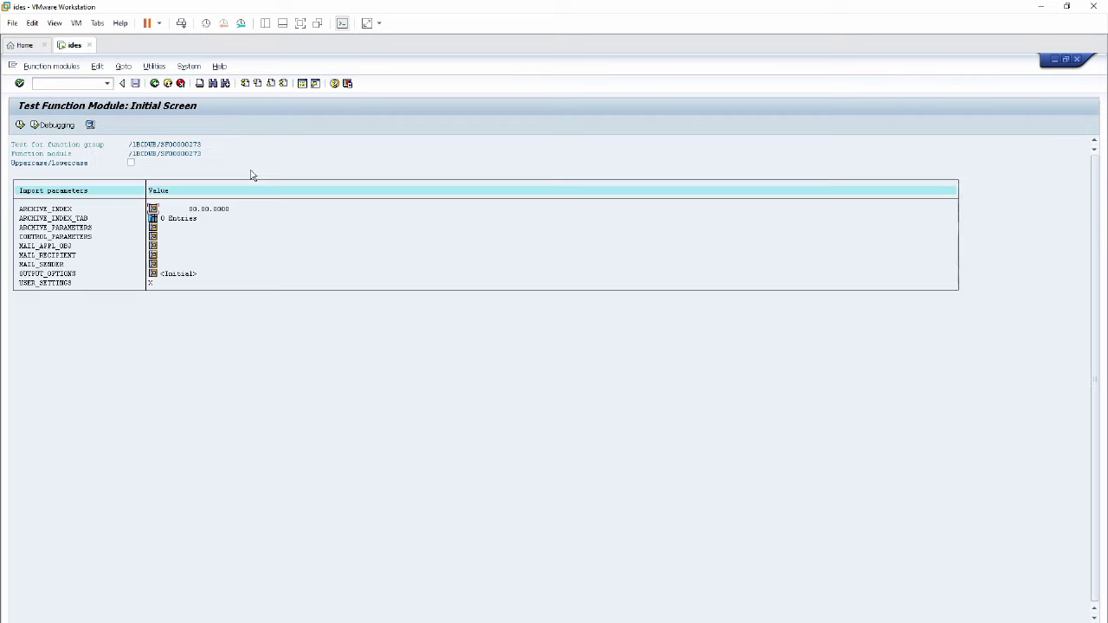
{"action": "left_click", "coordinate": [19, 126]}
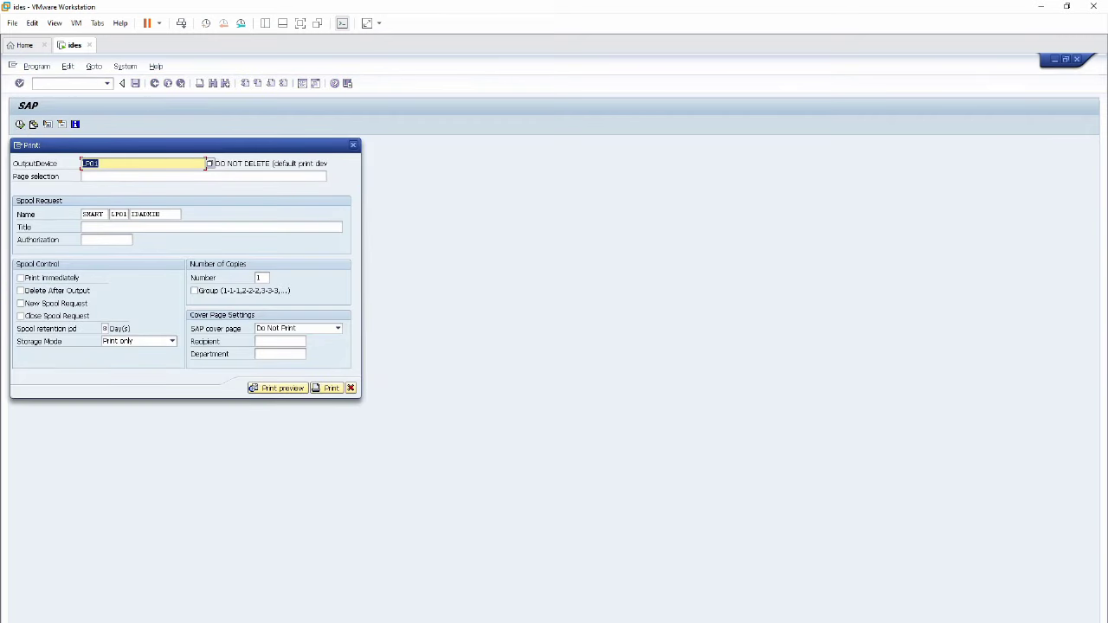
{"action": "left_click", "coordinate": [276, 388]}
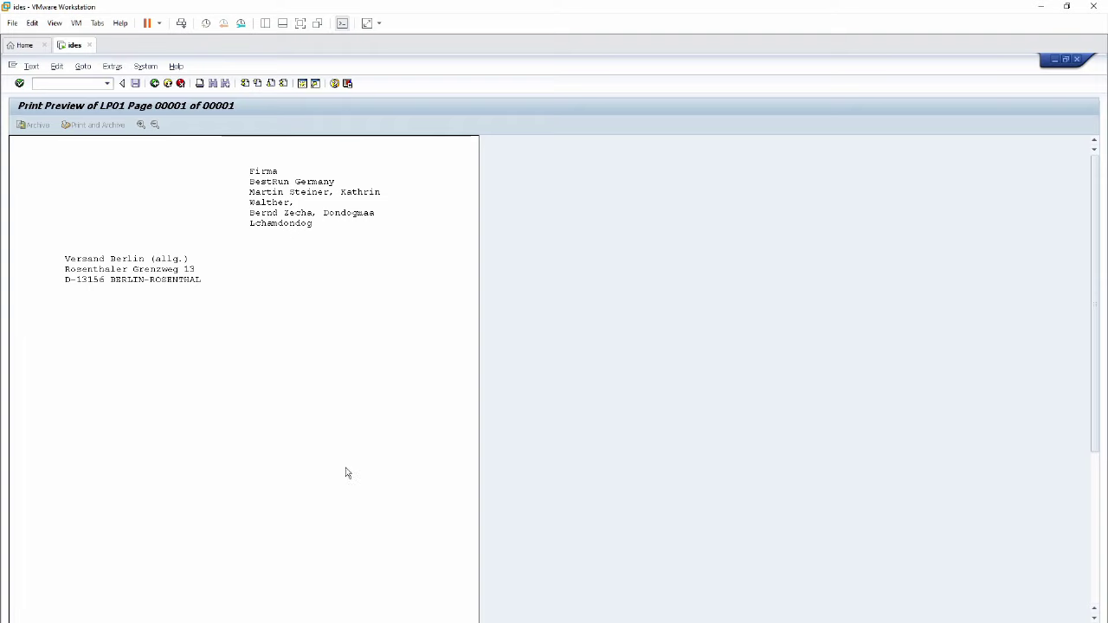
Step: Return from the preview to the form builder and open the address node under the MAIN window
{"action": "left_click", "coordinate": [154, 83]}
{"action": "left_click", "coordinate": [154, 83]}
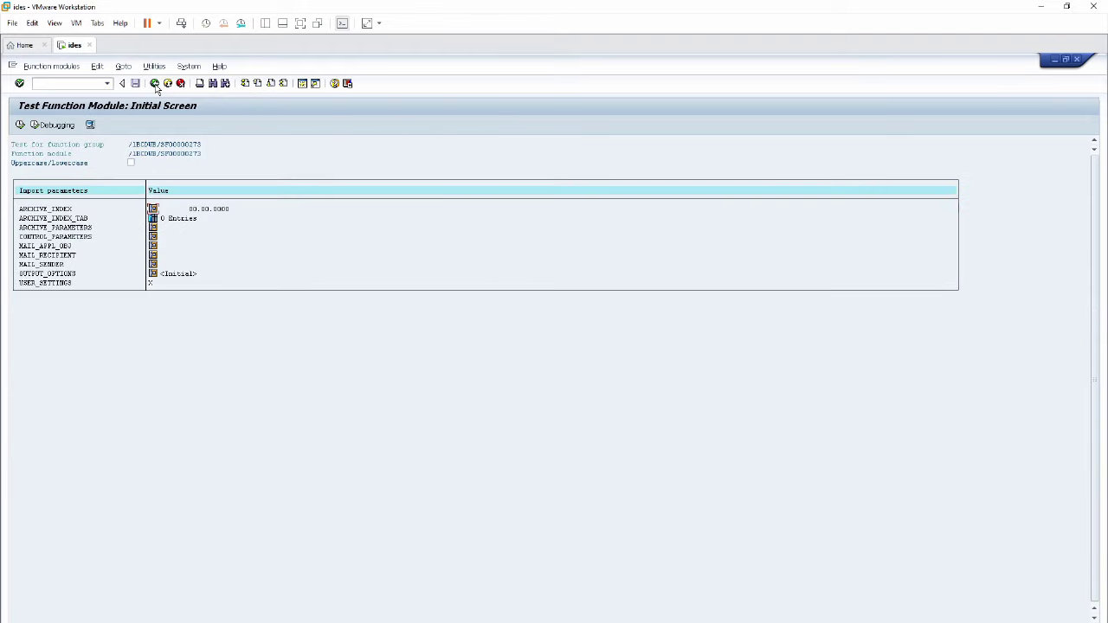
{"action": "left_click", "coordinate": [154, 83]}
{"action": "left_click", "coordinate": [154, 83]}
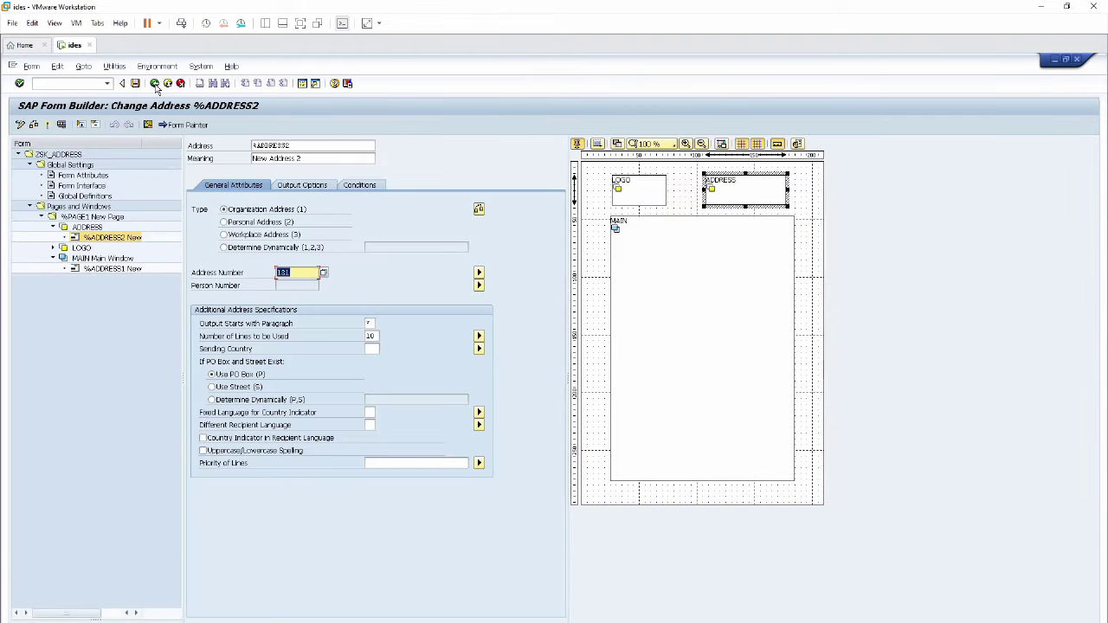
{"action": "left_click", "coordinate": [684, 260]}
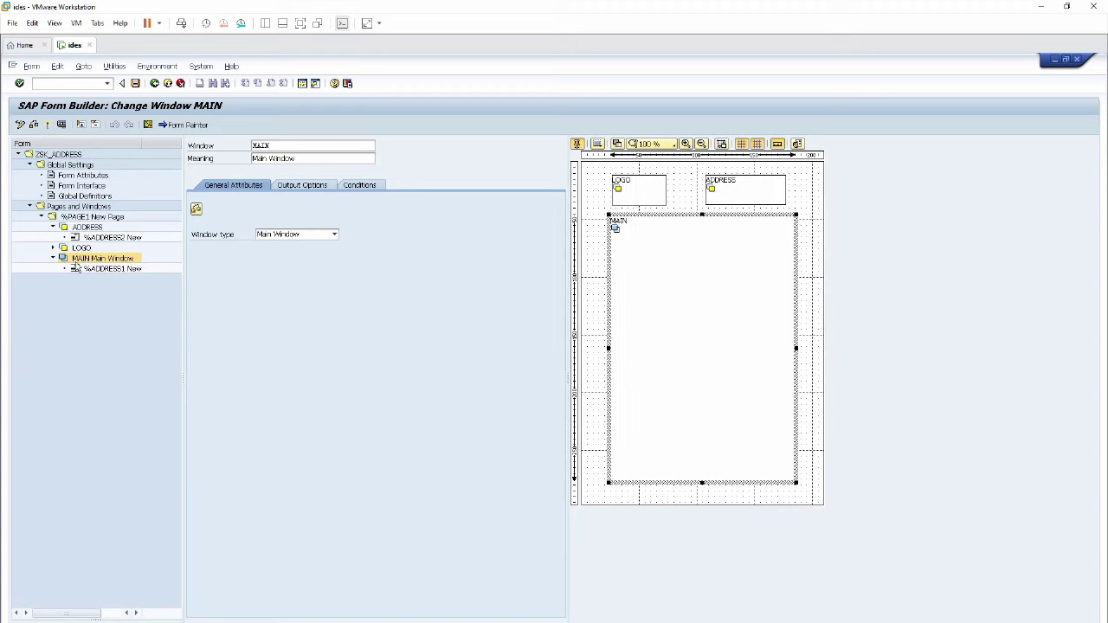
{"action": "left_click", "coordinate": [77, 270]}
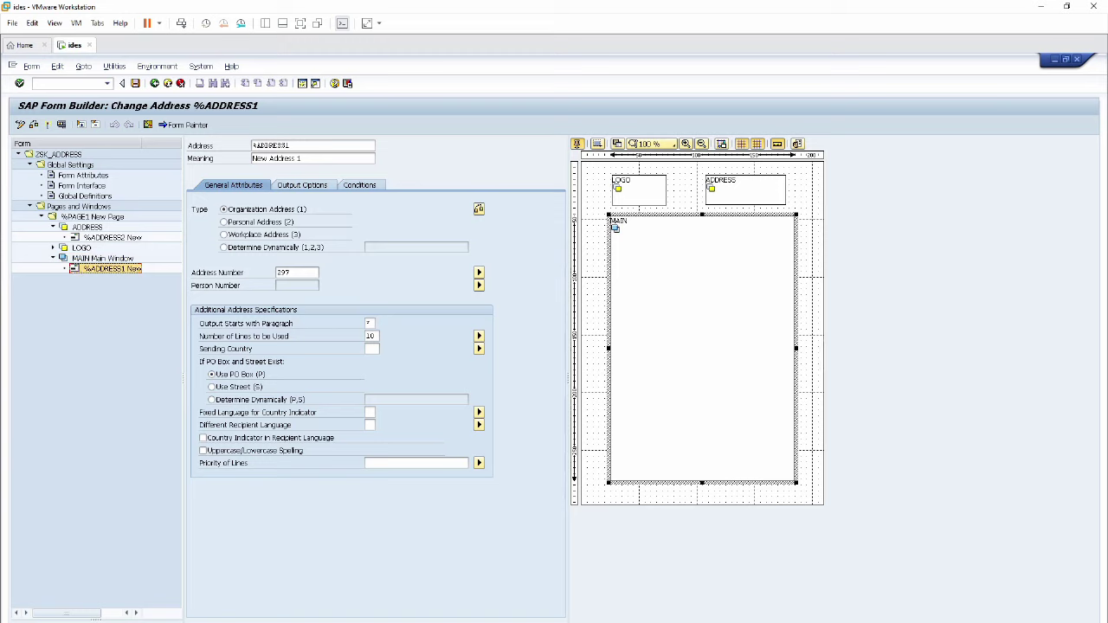
Step: Check the address number of the MAIN window's address node against that of the ADDRESS window's node
{"action": "left_click", "coordinate": [291, 273]}
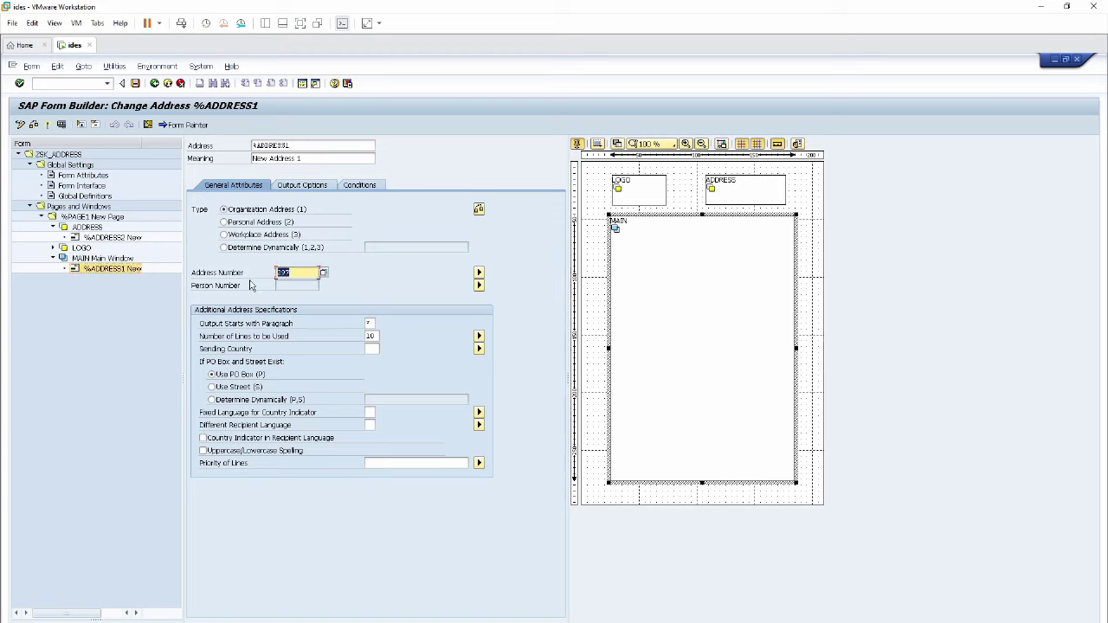
{"action": "left_click", "coordinate": [741, 190]}
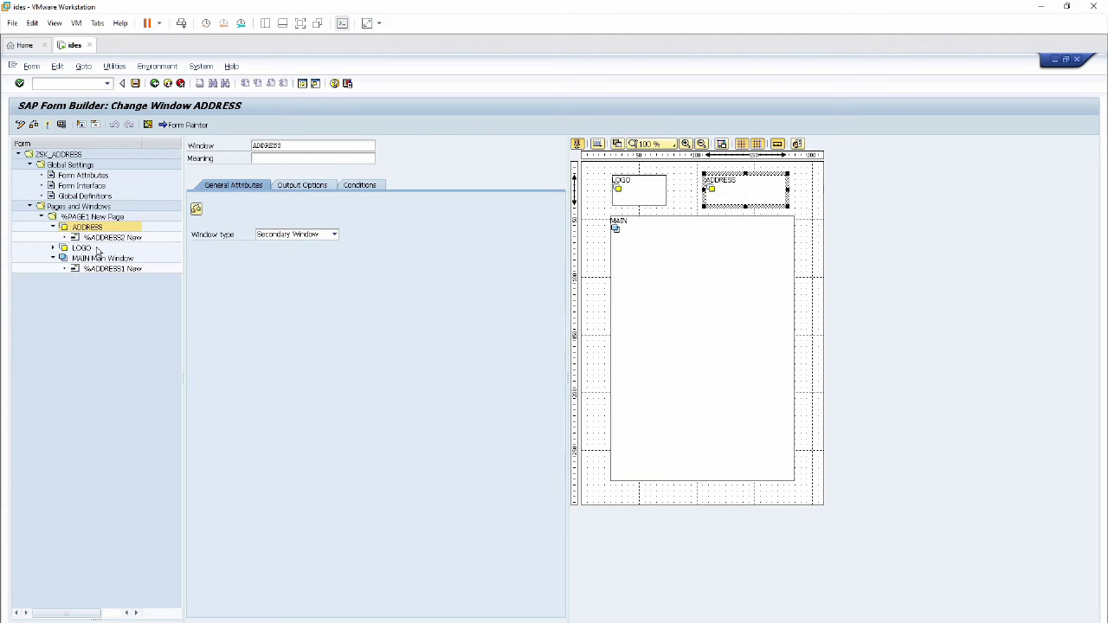
{"action": "left_click", "coordinate": [74, 240]}
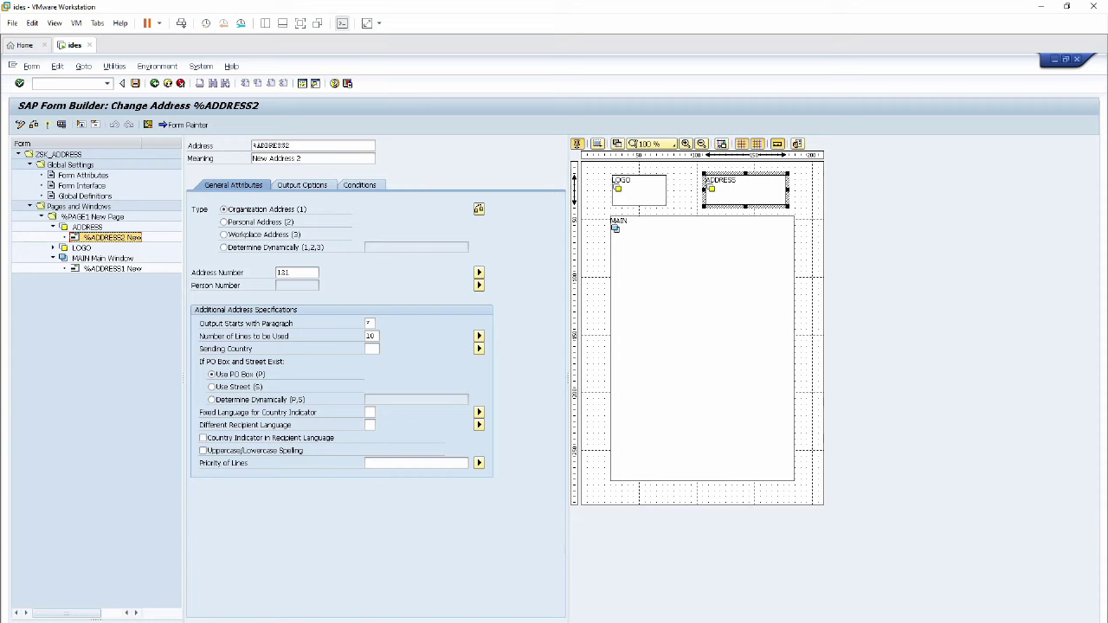
{"action": "left_click", "coordinate": [294, 273]}
Step: In a new session, search the form graphics for names matching *SAP* and choose the SAPLOGO color bitmap
{"action": "left_click", "coordinate": [303, 84]}
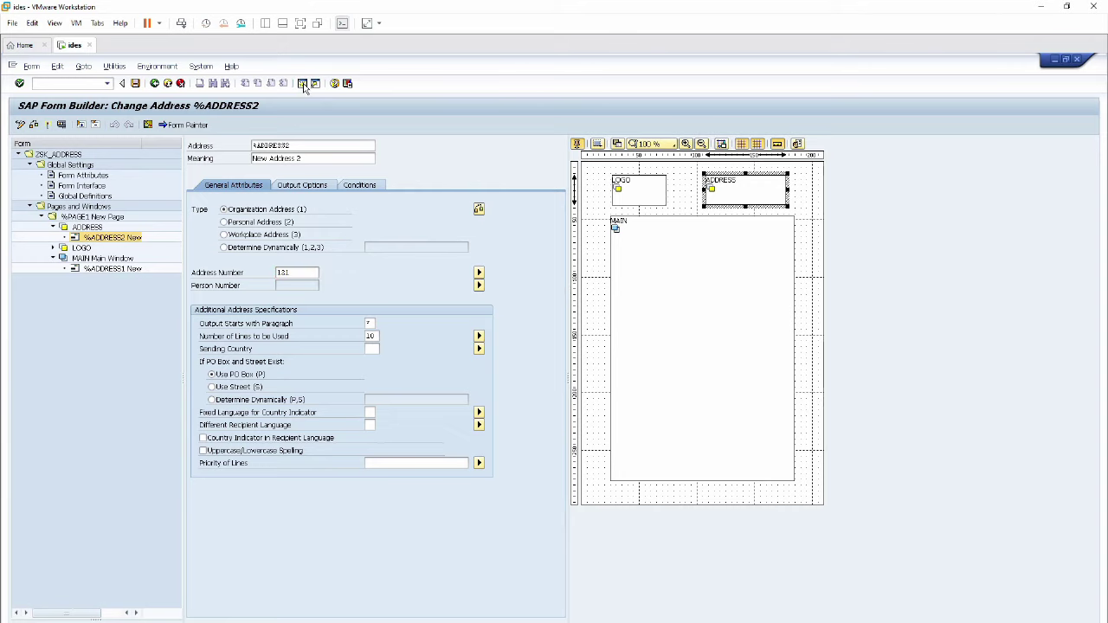
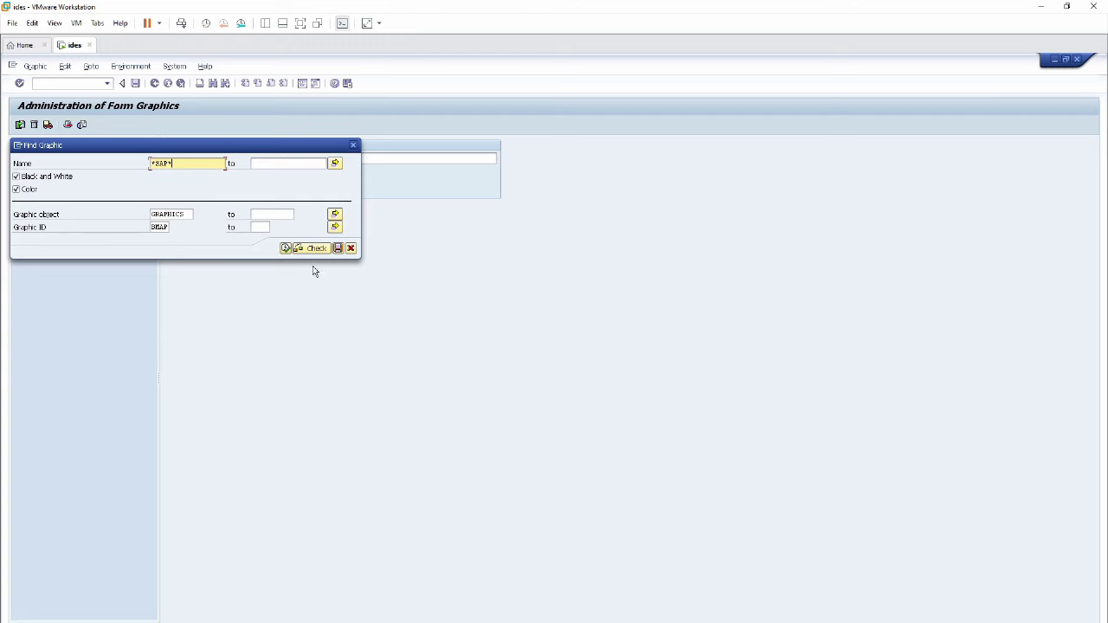
{"action": "left_click", "coordinate": [285, 249]}
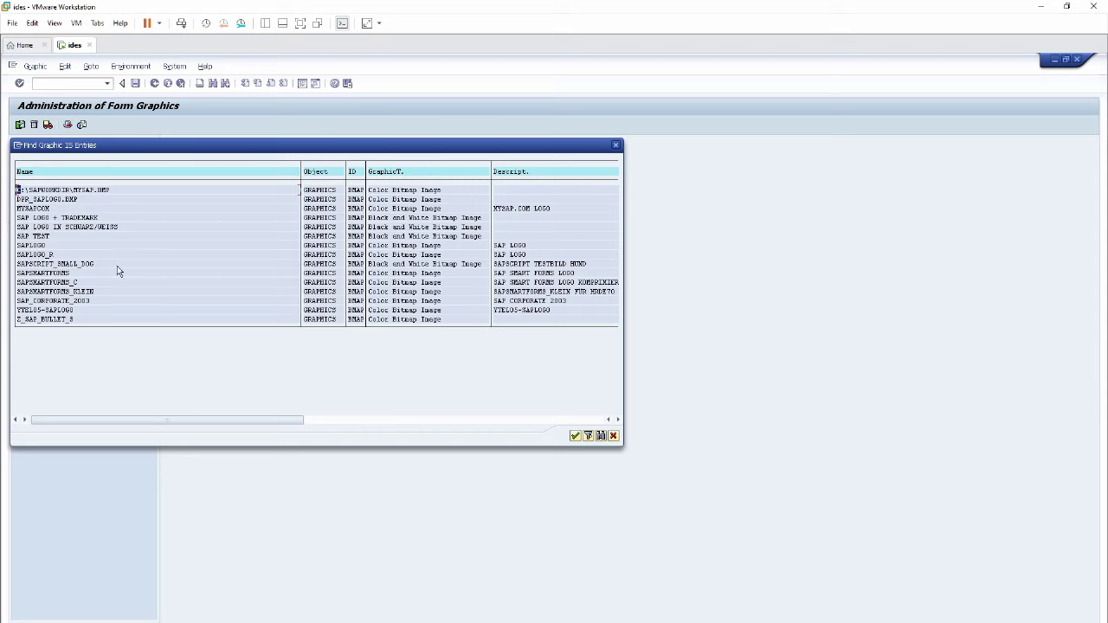
{"action": "double_click", "coordinate": [36, 246]}
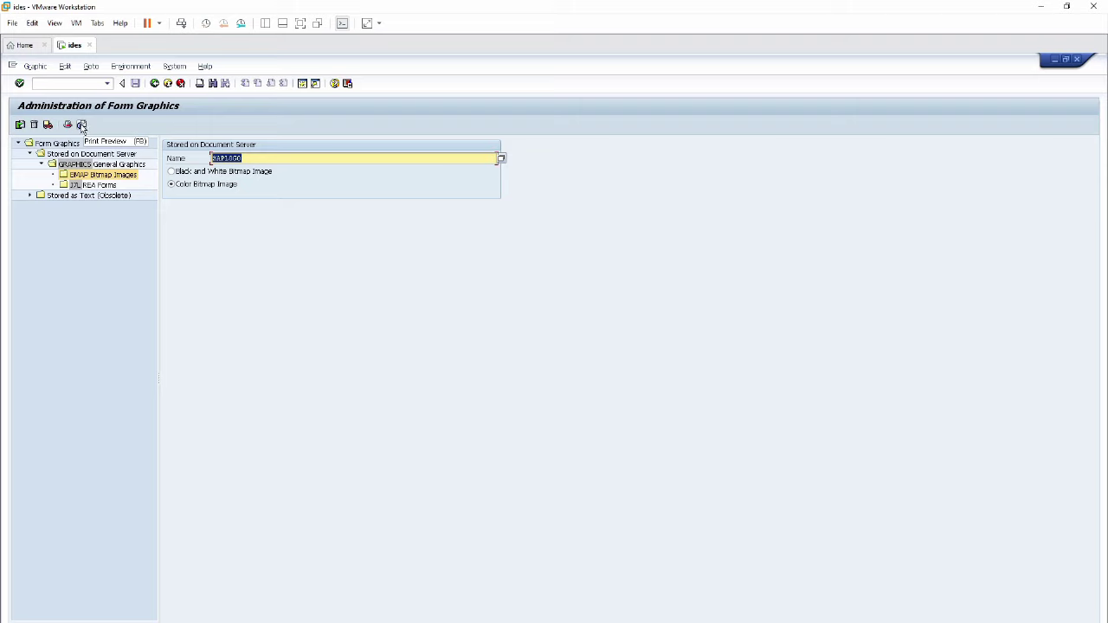
Step: Preview the SAPLOGO graphic and copy its name
{"action": "left_click", "coordinate": [82, 125]}
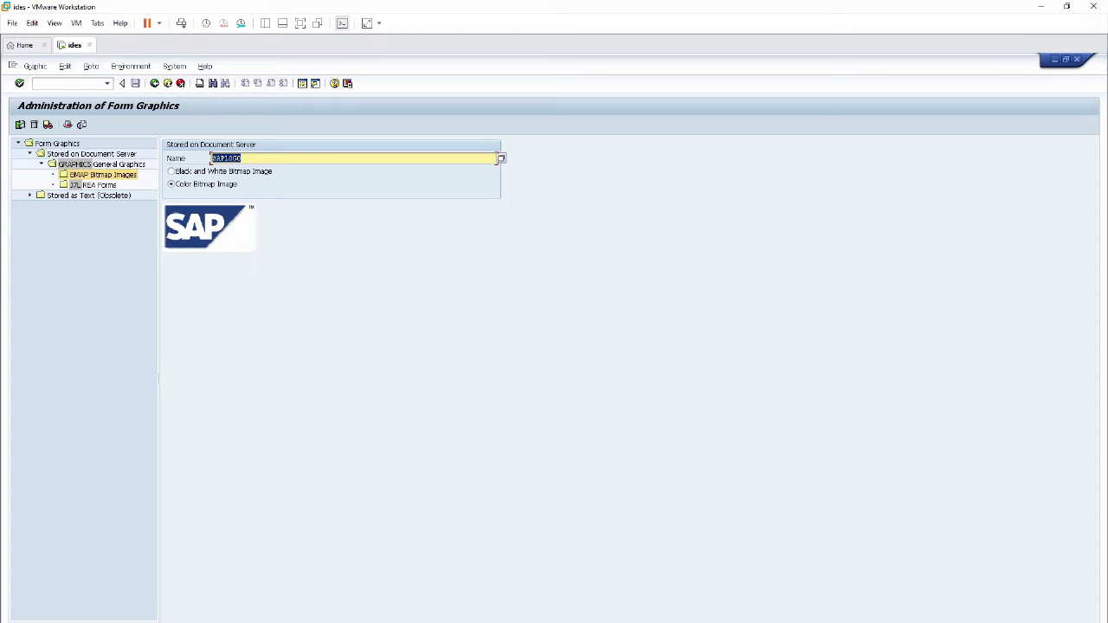
{"action": "left_click_drag", "start_coordinate": [243, 159], "coordinate": [211, 158]}
{"action": "key", "text": "ctrl+c"}
{"action": "left_click", "coordinate": [210, 160]}
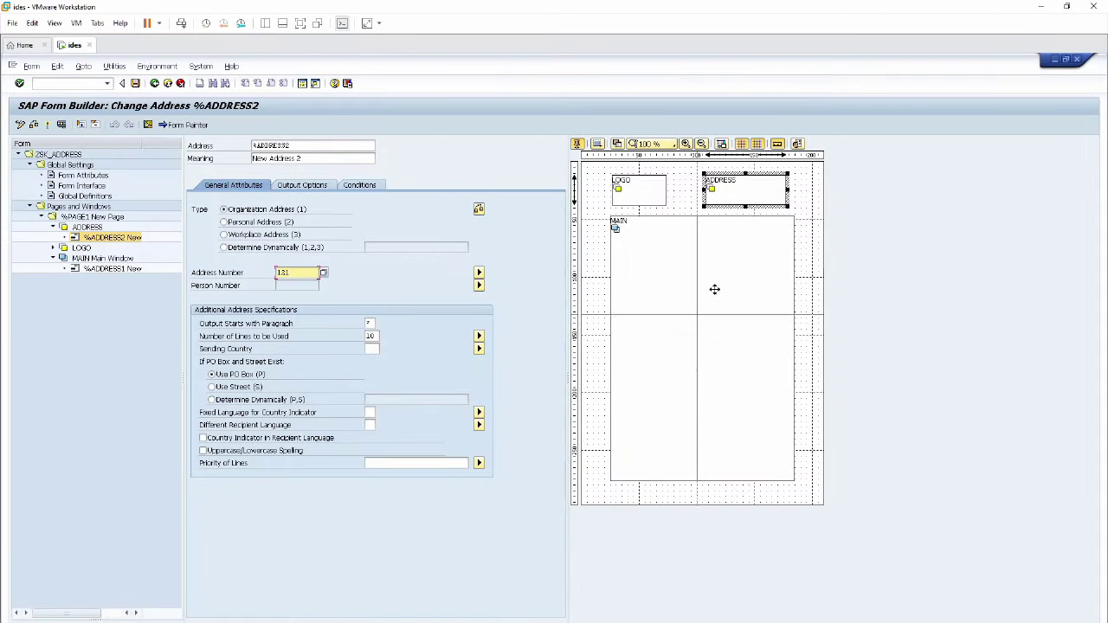
Step: Back in the form builder, create a graphic node inside the LOGO window
{"action": "left_click", "coordinate": [647, 186]}
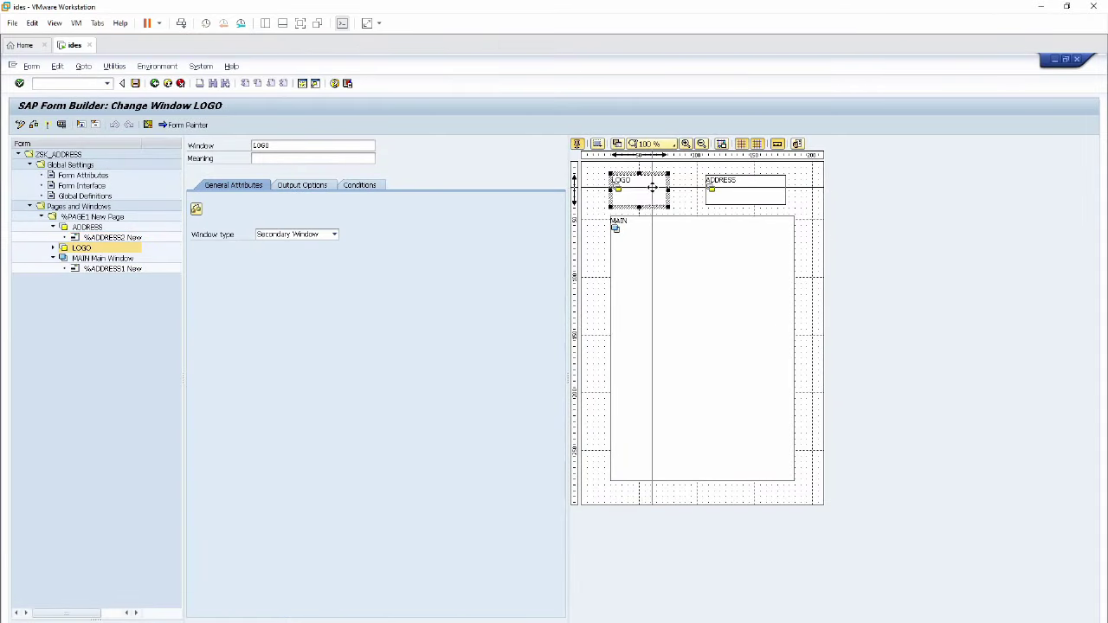
{"action": "mouse_move", "coordinate": [667, 186]}
{"action": "left_mouse_down"}
{"action": "mouse_move", "coordinate": [684, 184]}
{"action": "mouse_move", "coordinate": [668, 187]}
{"action": "left_mouse_up"}
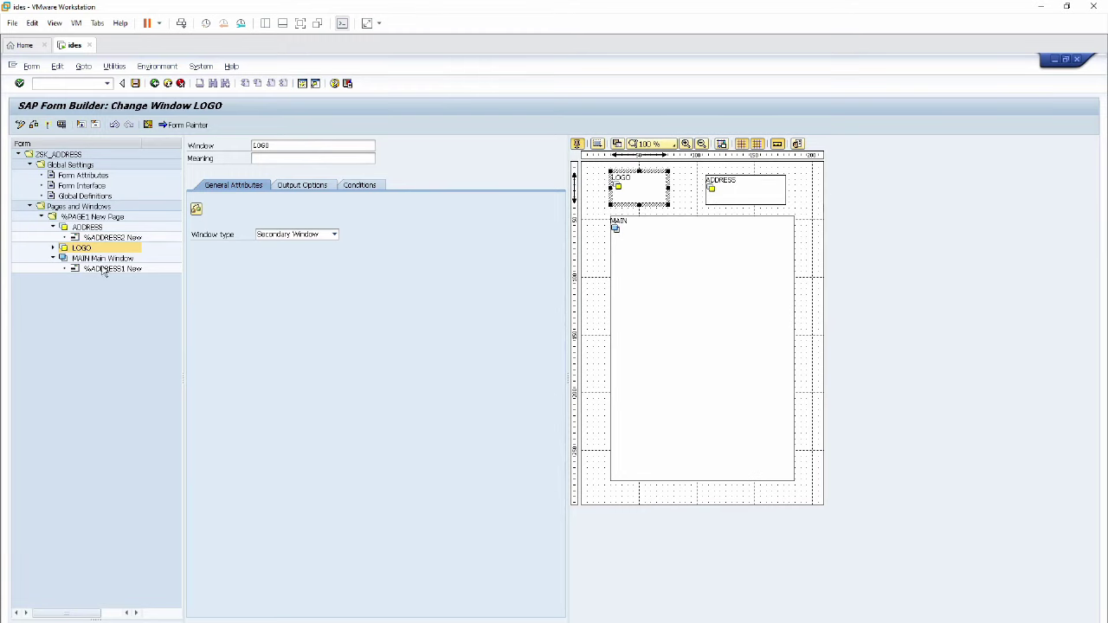
{"action": "left_click", "coordinate": [55, 250]}
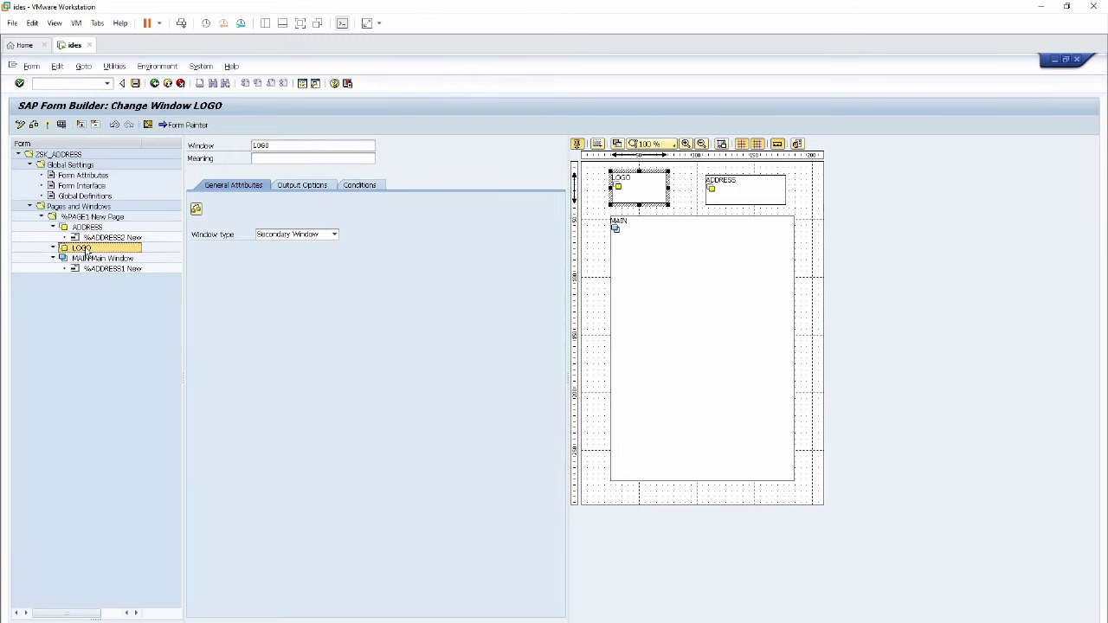
{"action": "right_click", "coordinate": [80, 249]}
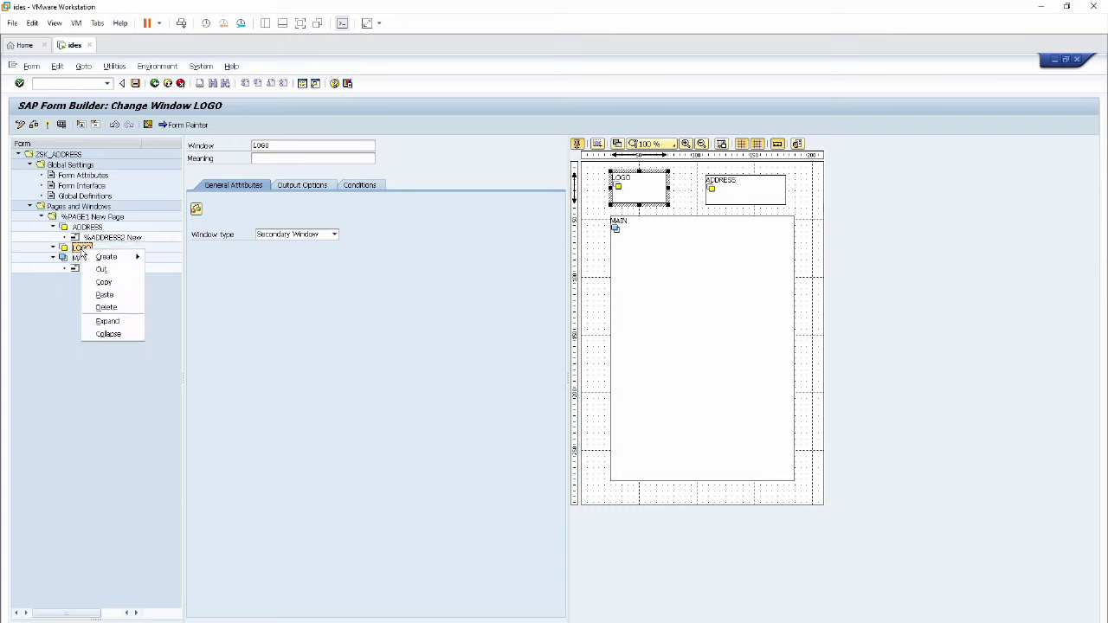
{"action": "mouse_move", "coordinate": [105, 258]}
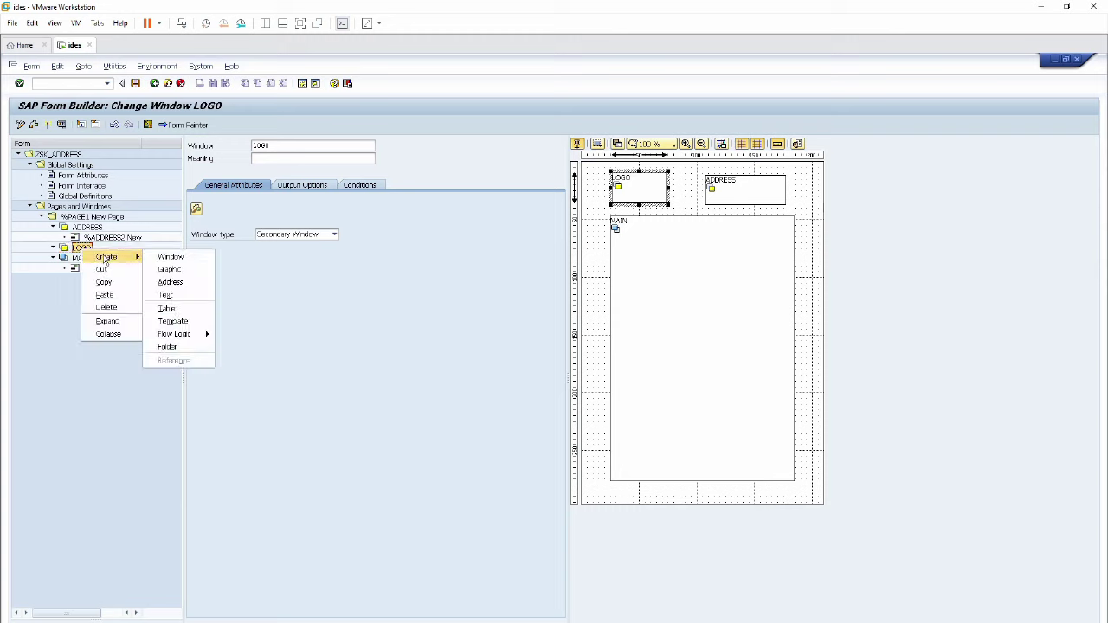
{"action": "left_click", "coordinate": [180, 270]}
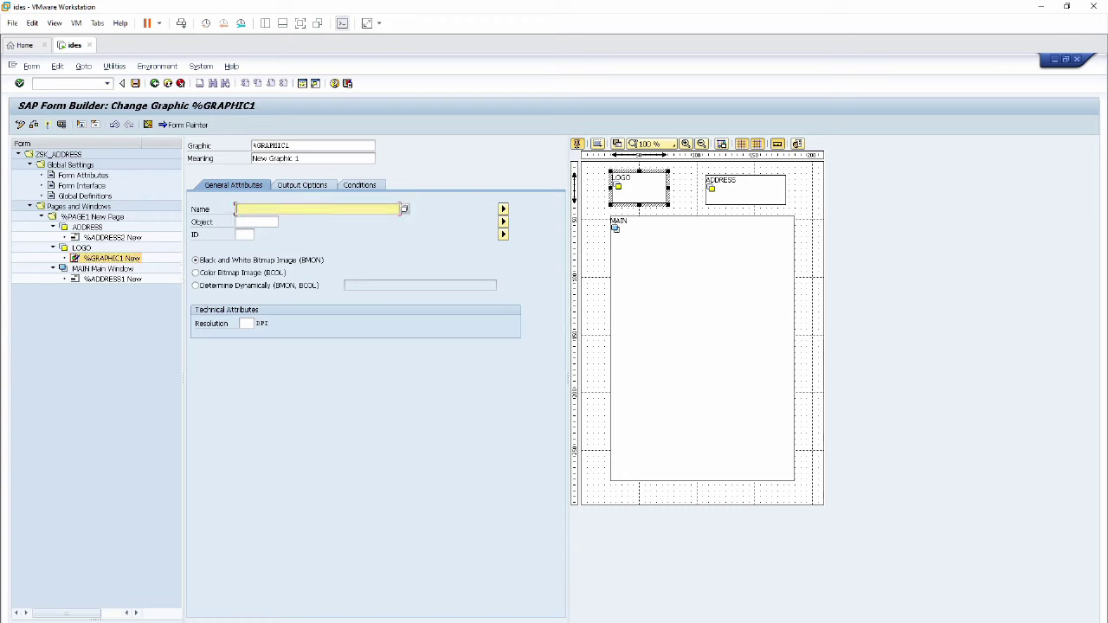
Step: Enter SAPLOGO as the graphic that the new node outputs
{"action": "key", "text": "ctrl+v"}
{"action": "key", "text": "Return"}
{"action": "left_click", "coordinate": [256, 222]}
Step: Name the graphic node SAPLOGO, clear its meaning, and set its type to Color Bitmap Image (BCOL)
{"action": "left_click", "coordinate": [313, 146]}
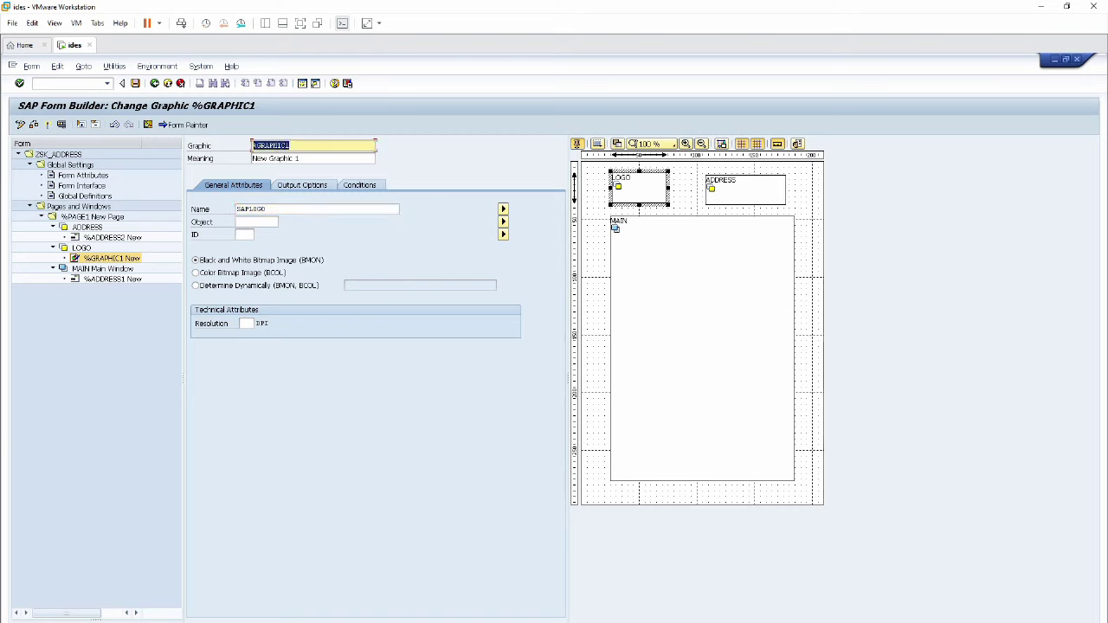
{"action": "type", "text": "SAPLOGO"}
{"action": "key", "text": "Tab"}
{"action": "key", "text": "Delete"}
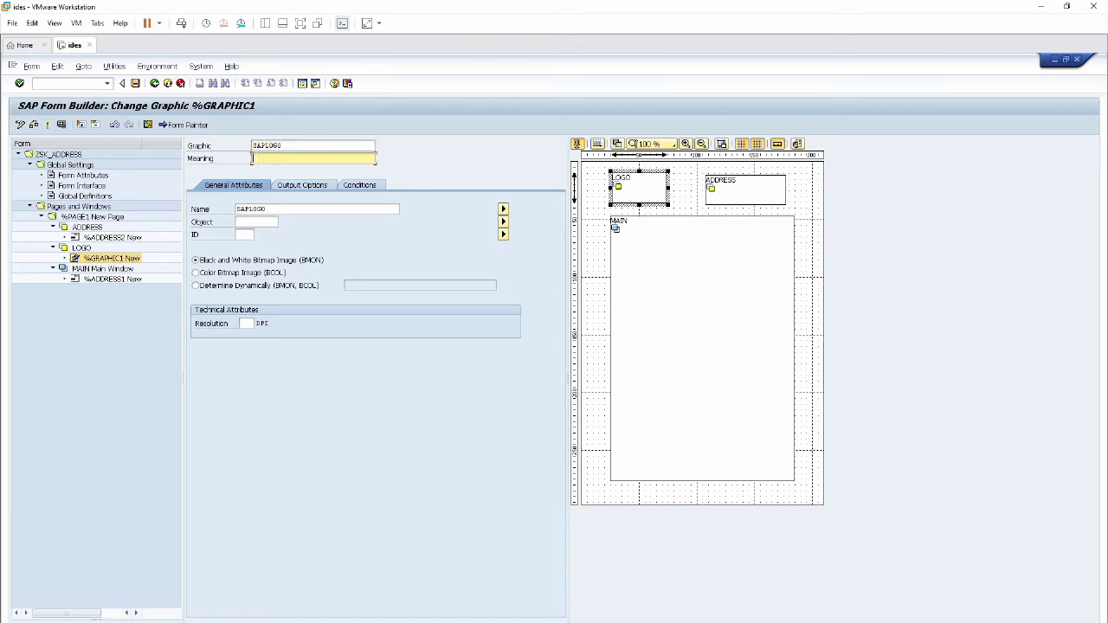
{"action": "key", "text": "Tab"}
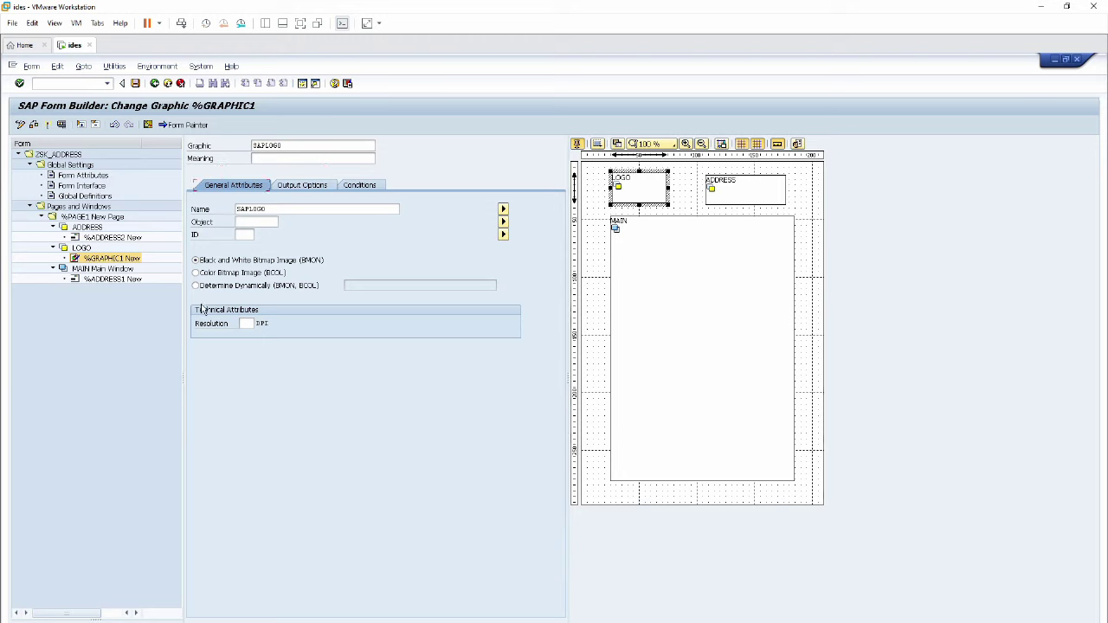
{"action": "left_click", "coordinate": [196, 273]}
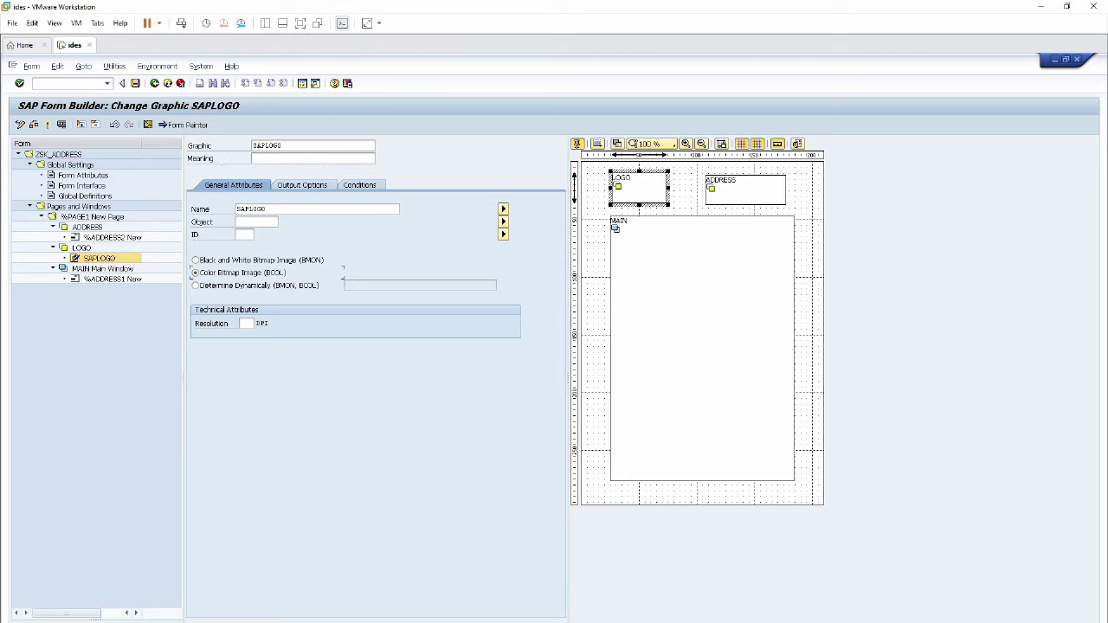
Step: Switch to the form graphics administration, examine the SAPLOGO graphic's technical attributes for its resolution, and return to the form builder
{"action": "left_click", "coordinate": [256, 222]}
{"action": "key", "text": "F4"}
{"action": "left_click", "coordinate": [475, 335]}
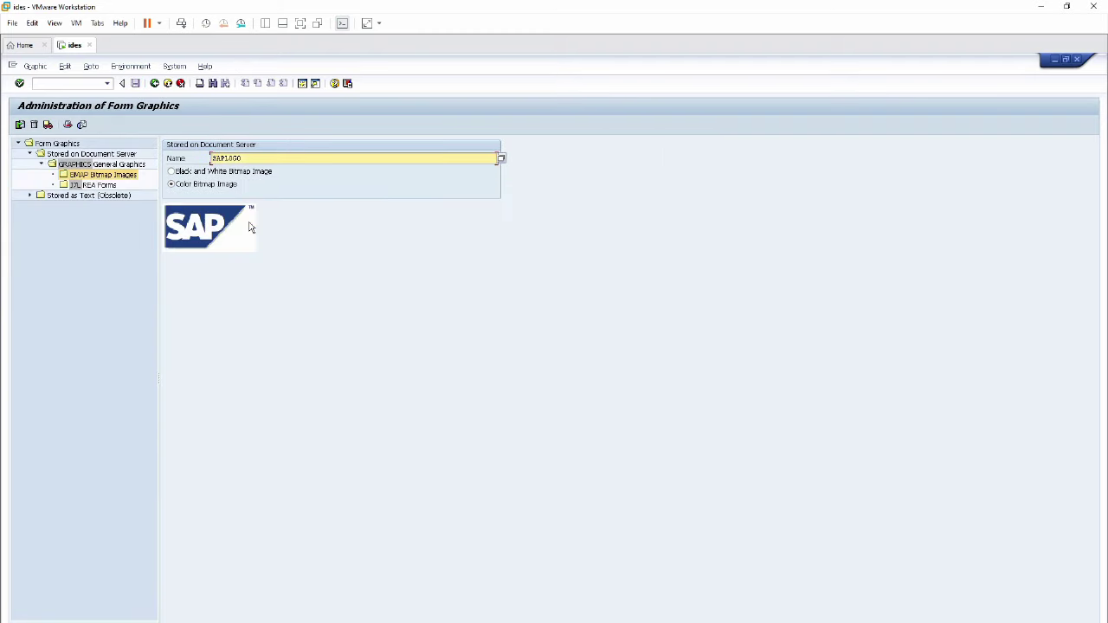
{"action": "left_click", "coordinate": [69, 125]}
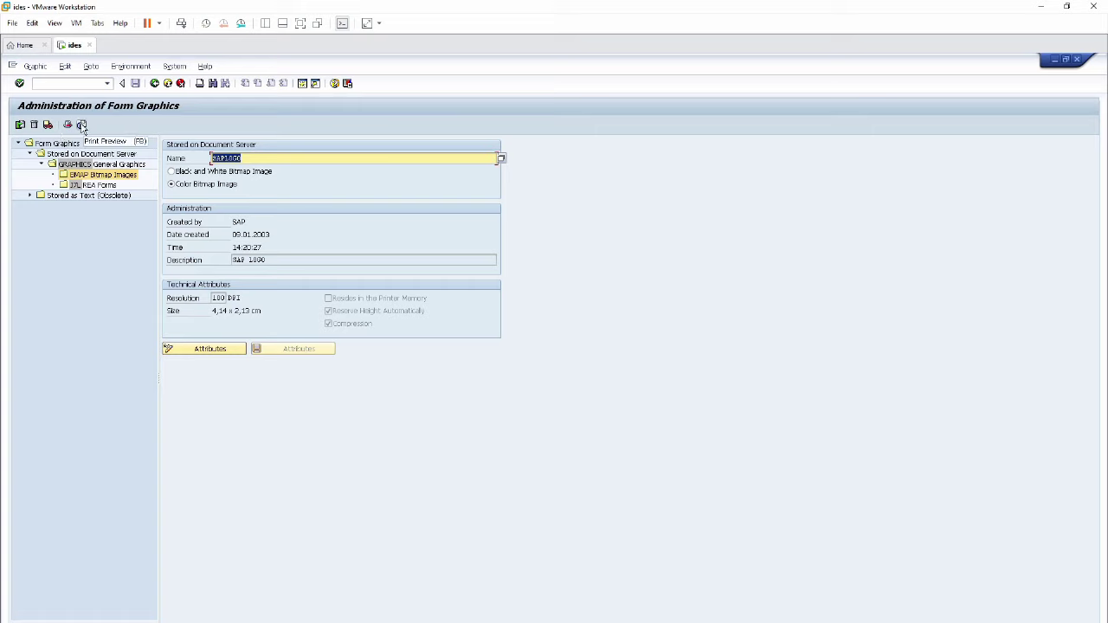
{"action": "left_click", "coordinate": [265, 260]}
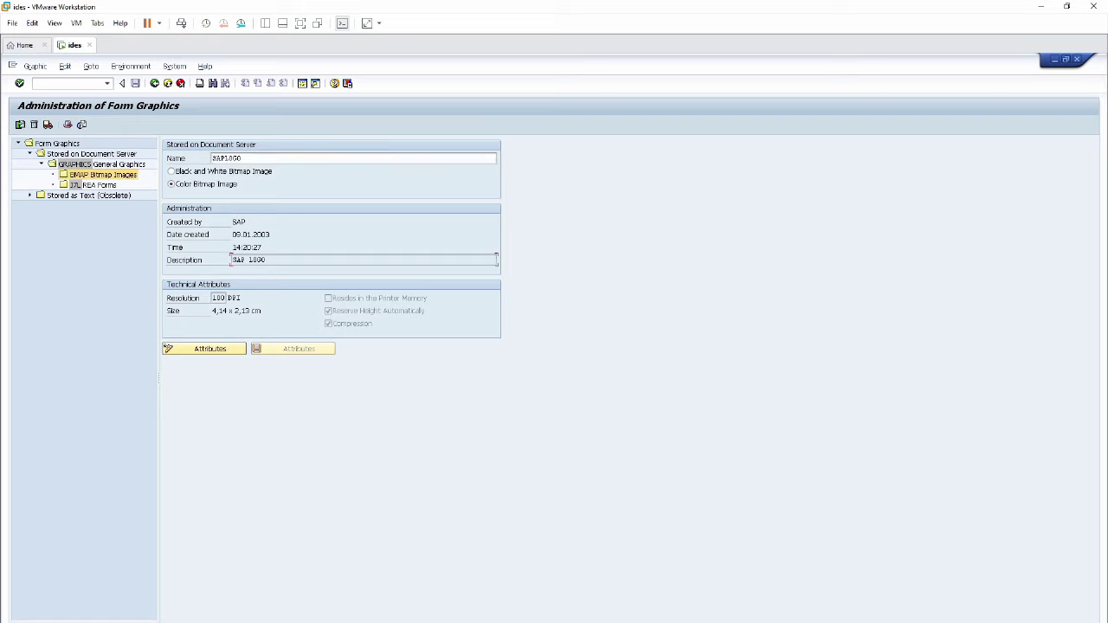
{"action": "double_click", "coordinate": [230, 298]}
{"action": "key", "text": "alt+g"}
{"action": "left_click", "coordinate": [208, 349]}
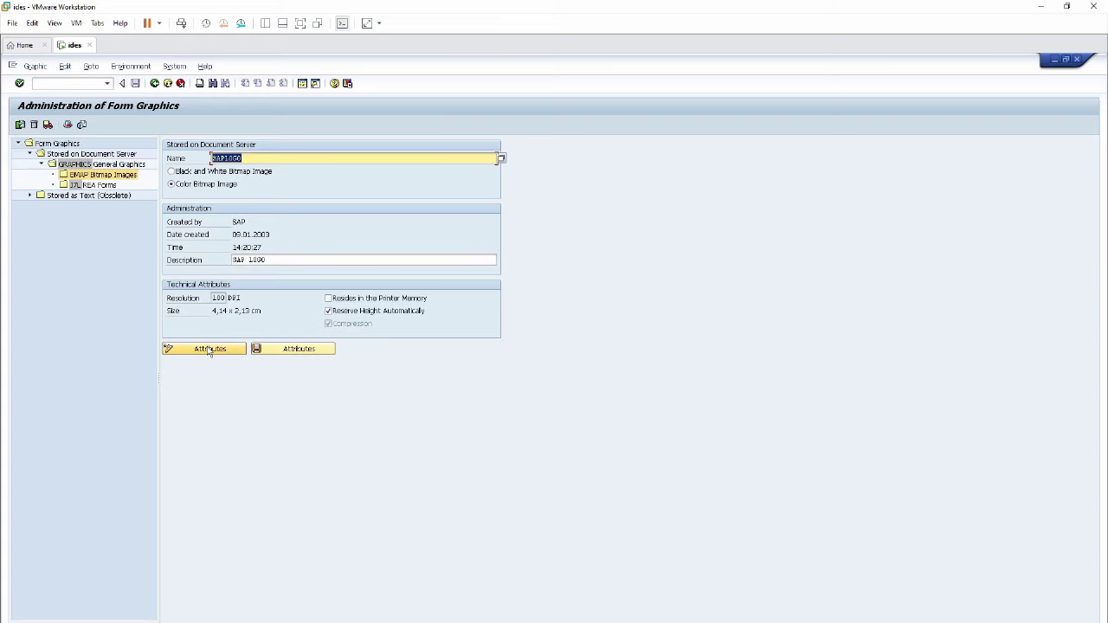
{"action": "left_click", "coordinate": [208, 349]}
{"action": "left_click", "coordinate": [208, 349]}
{"action": "left_click", "coordinate": [297, 349]}
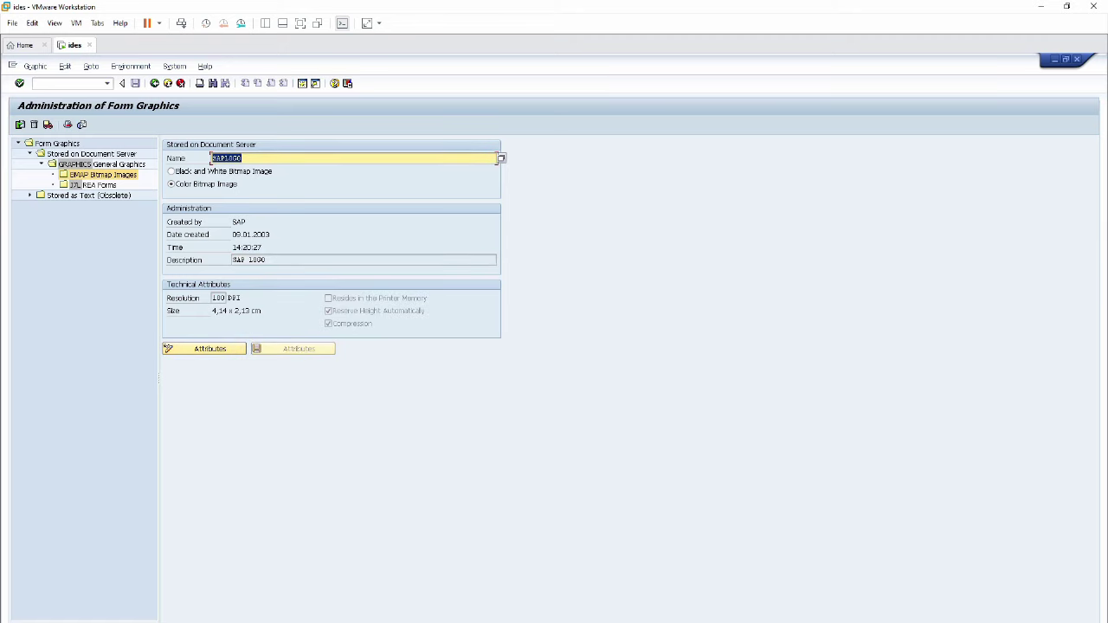
{"action": "key", "text": "alt+Tab"}
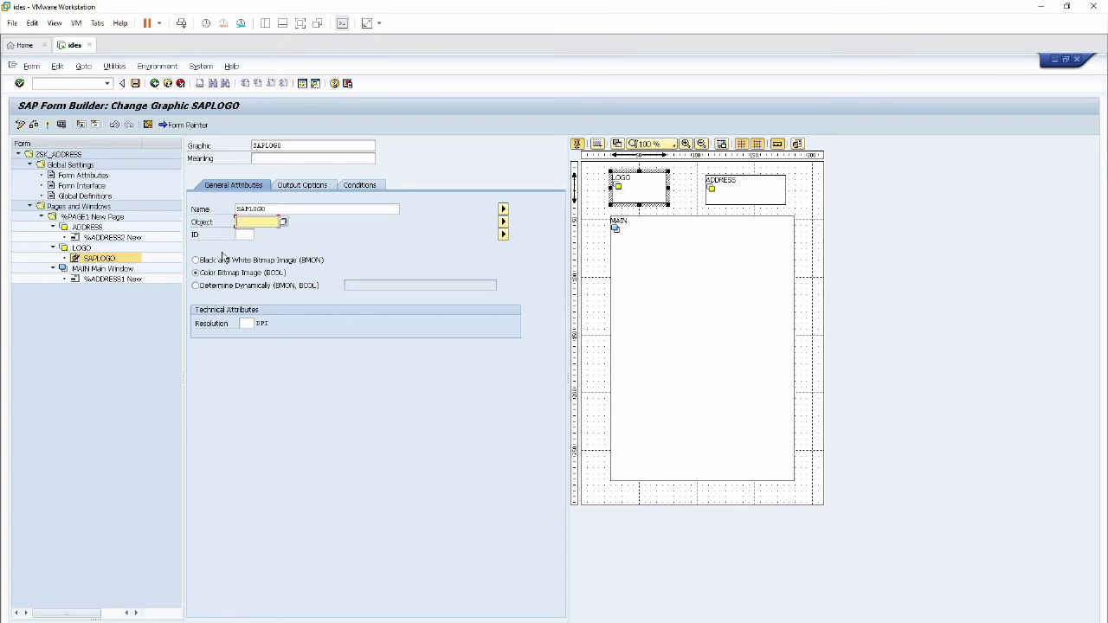
Step: Set the SAPLOGO node's resolution to 100 DPI, its object to GRAPHICS and its ID to BMAP
{"action": "left_click", "coordinate": [249, 324]}
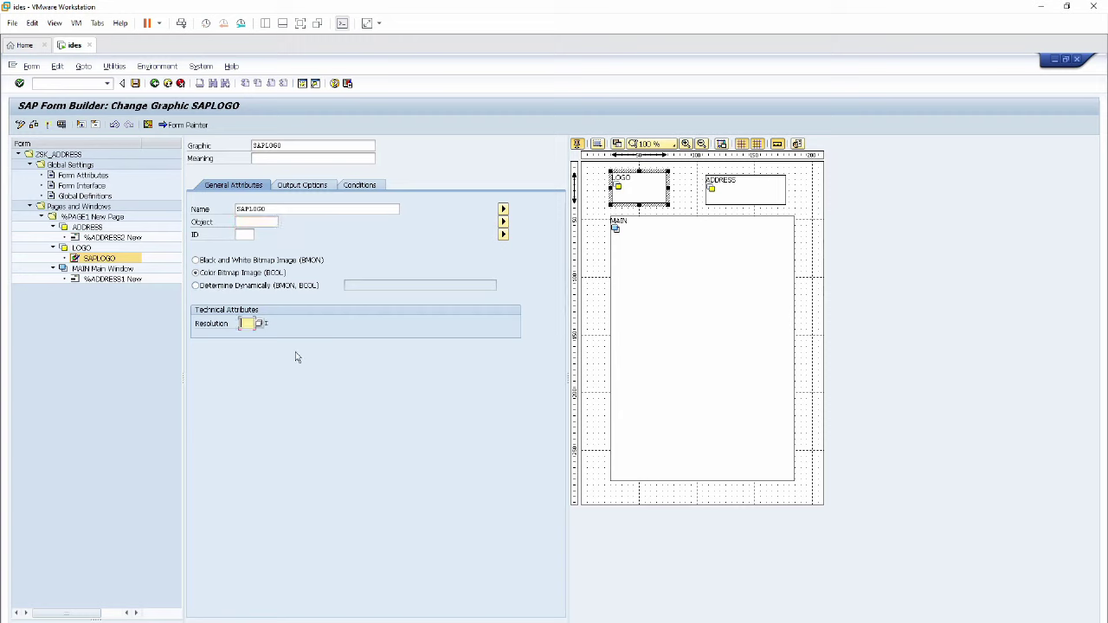
{"action": "double_click", "coordinate": [260, 326]}
{"action": "left_click", "coordinate": [238, 222]}
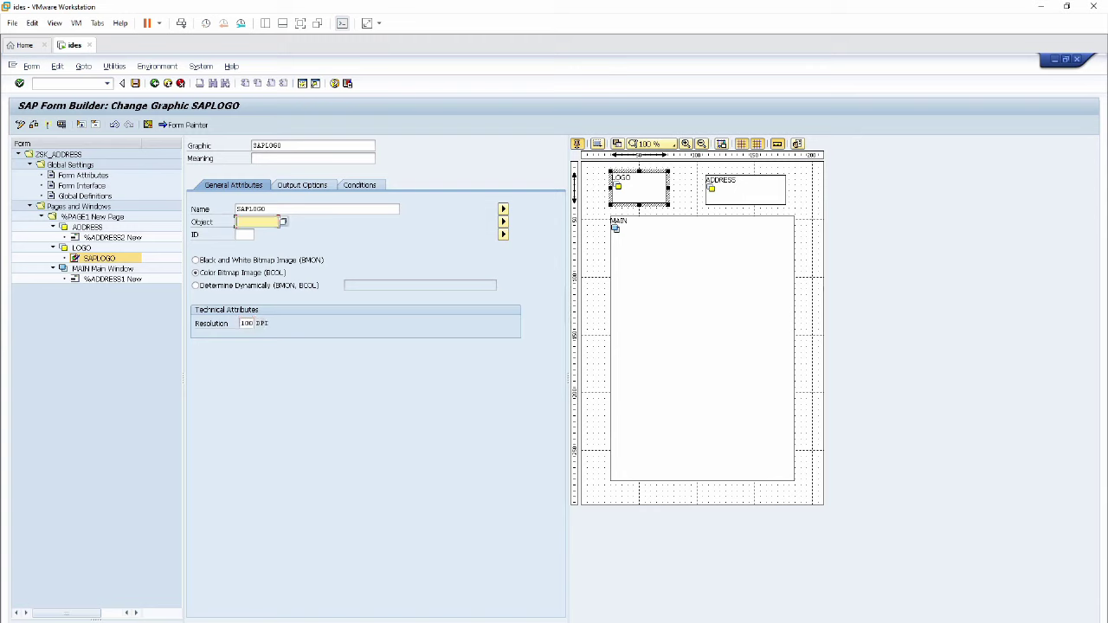
{"action": "left_click", "coordinate": [283, 222]}
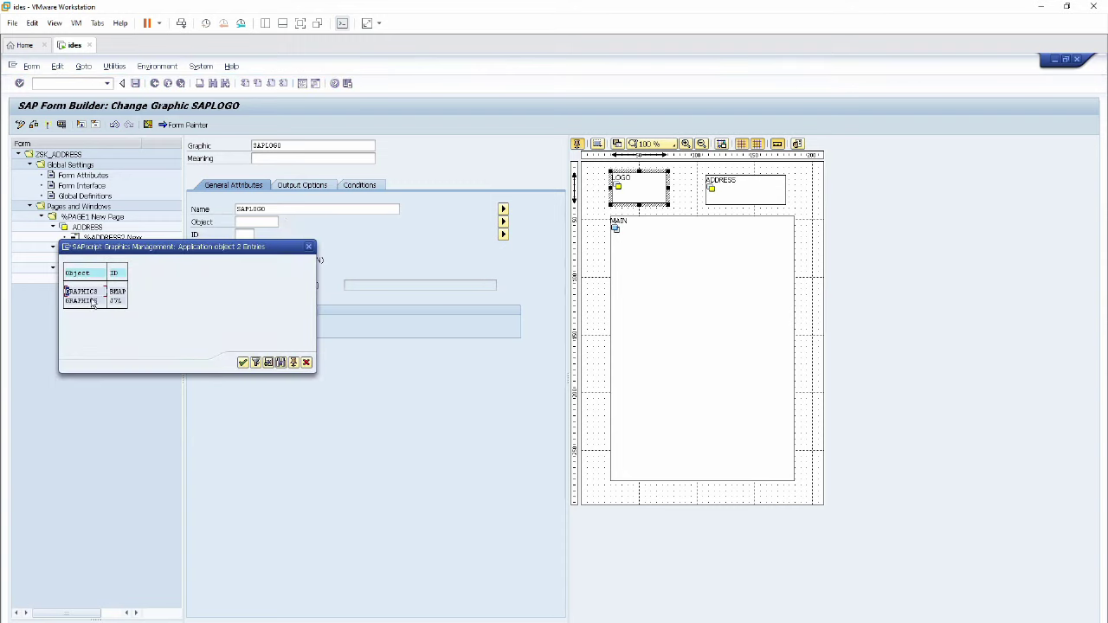
{"action": "double_click", "coordinate": [65, 292]}
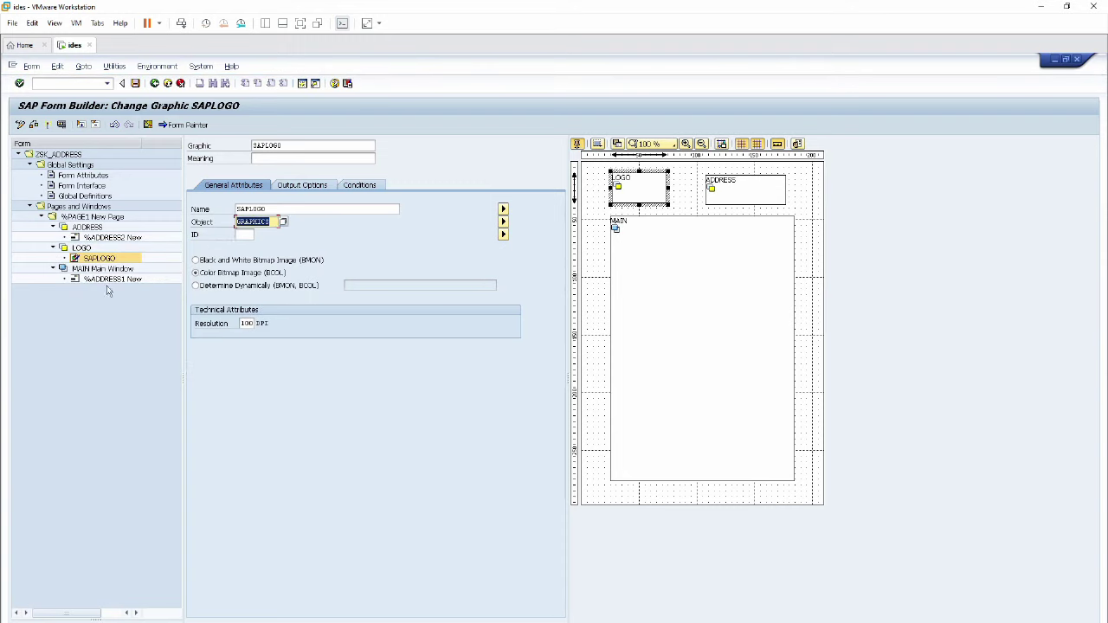
{"action": "left_click", "coordinate": [258, 235]}
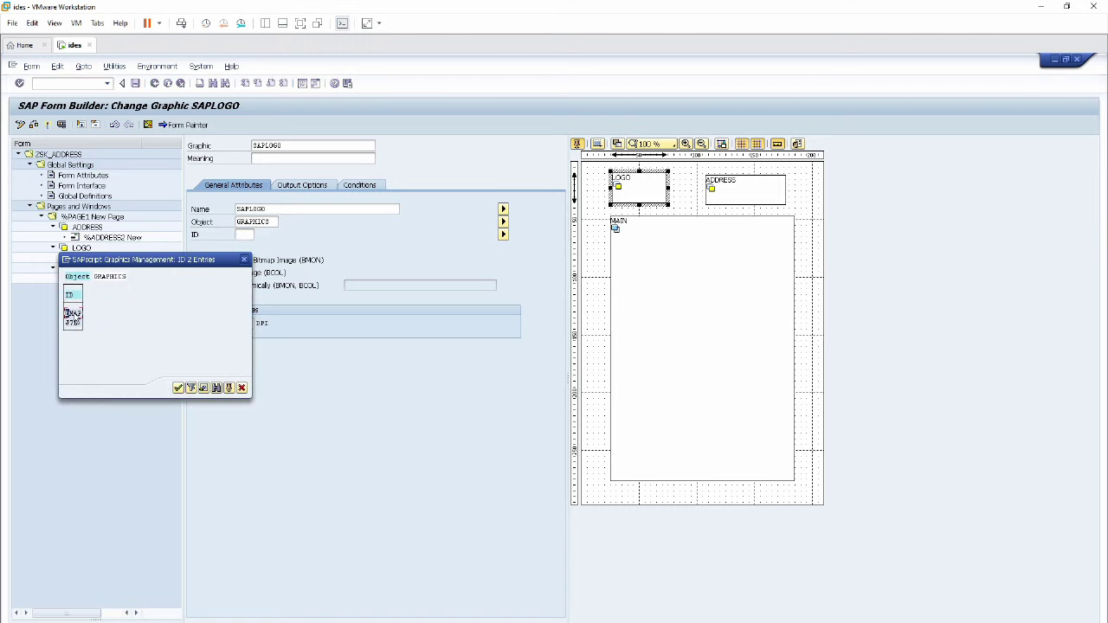
{"action": "double_click", "coordinate": [72, 313]}
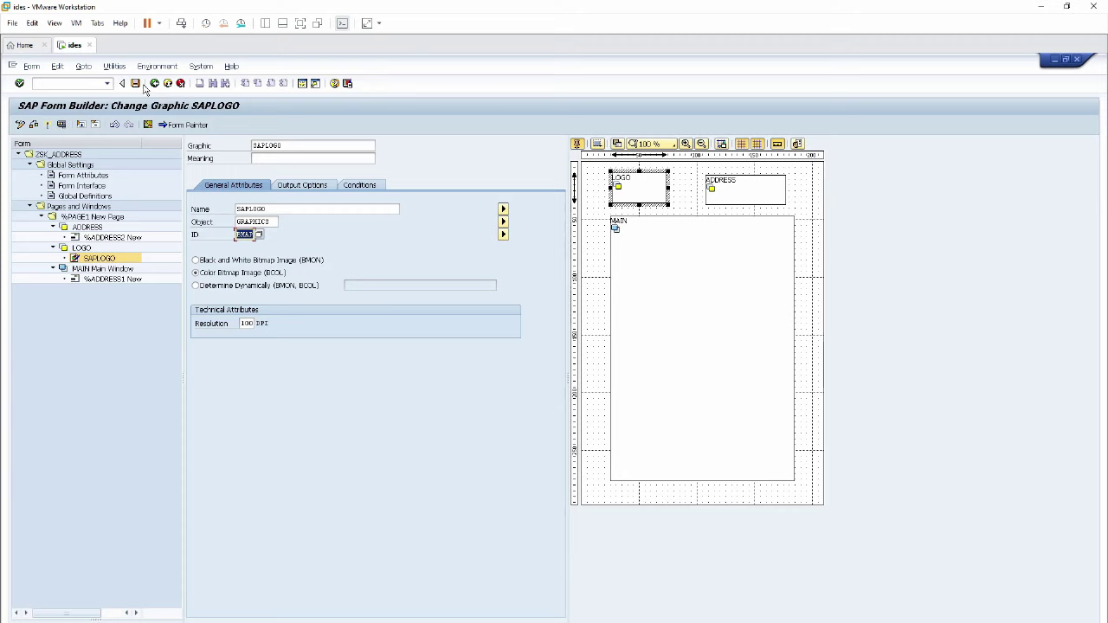
Step: Activate the form and test its function module with a print preview on output device LP01
{"action": "left_click", "coordinate": [54, 125]}
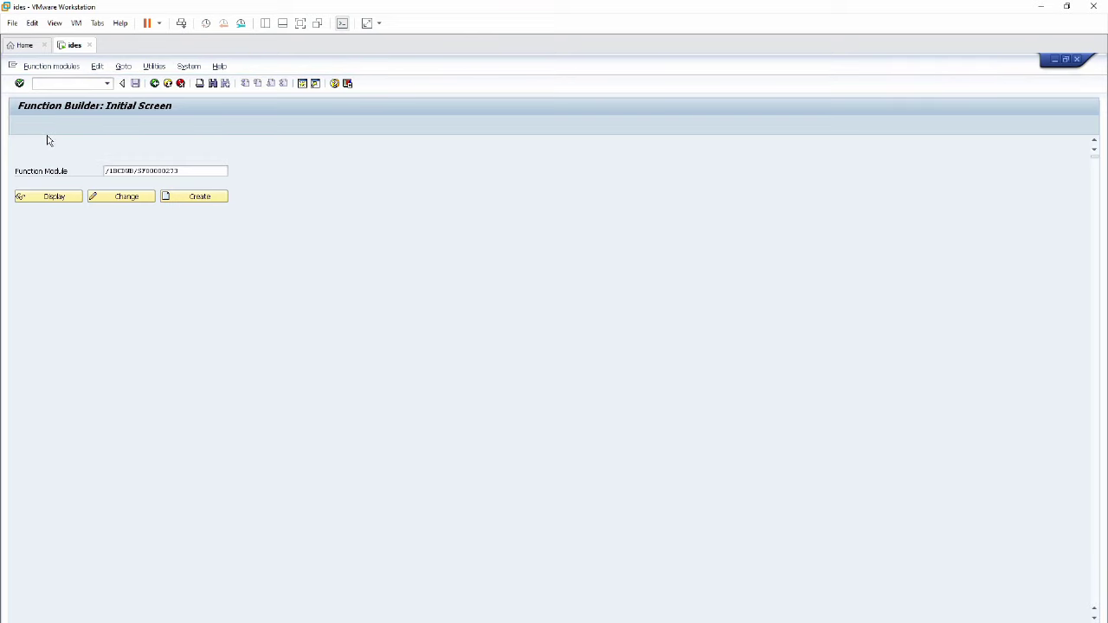
{"action": "left_click", "coordinate": [20, 125]}
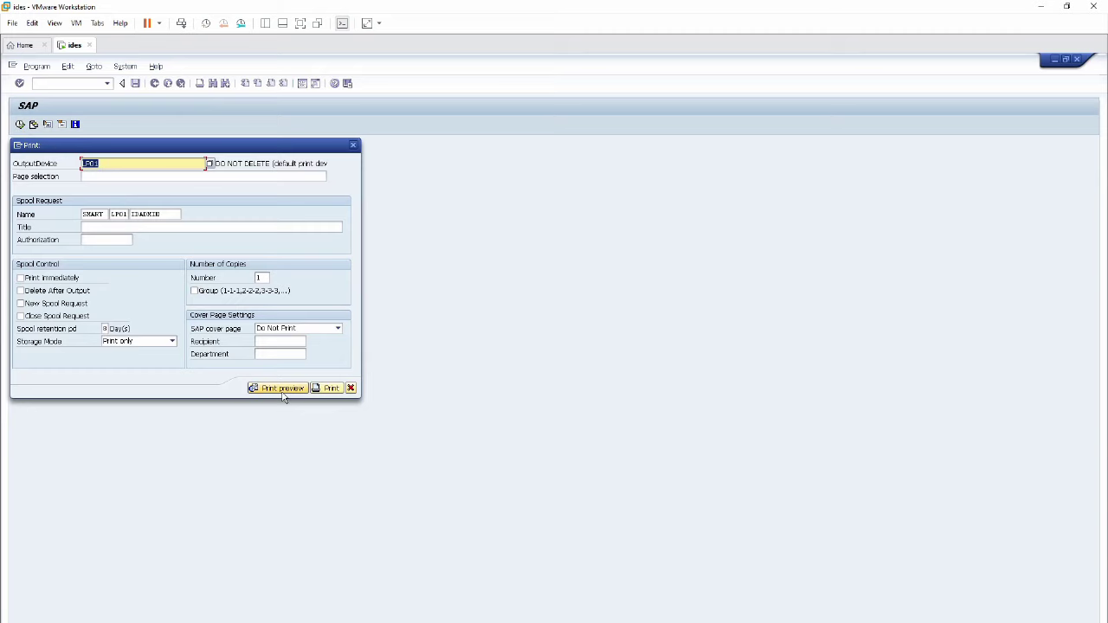
{"action": "left_click", "coordinate": [299, 389]}
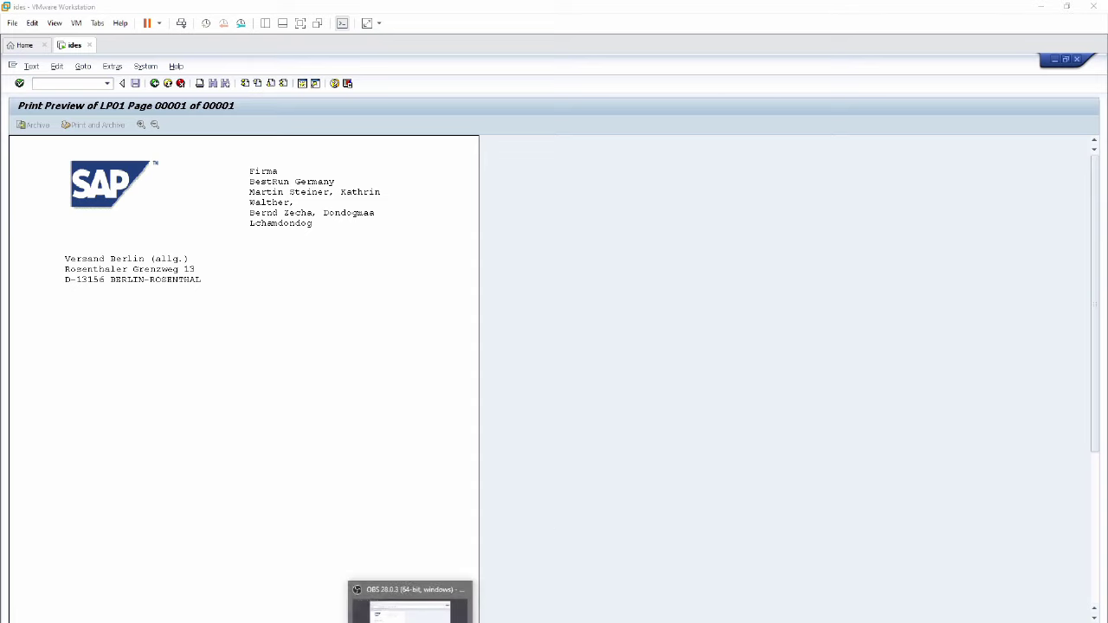
{"action": "left_click", "coordinate": [409, 601]}
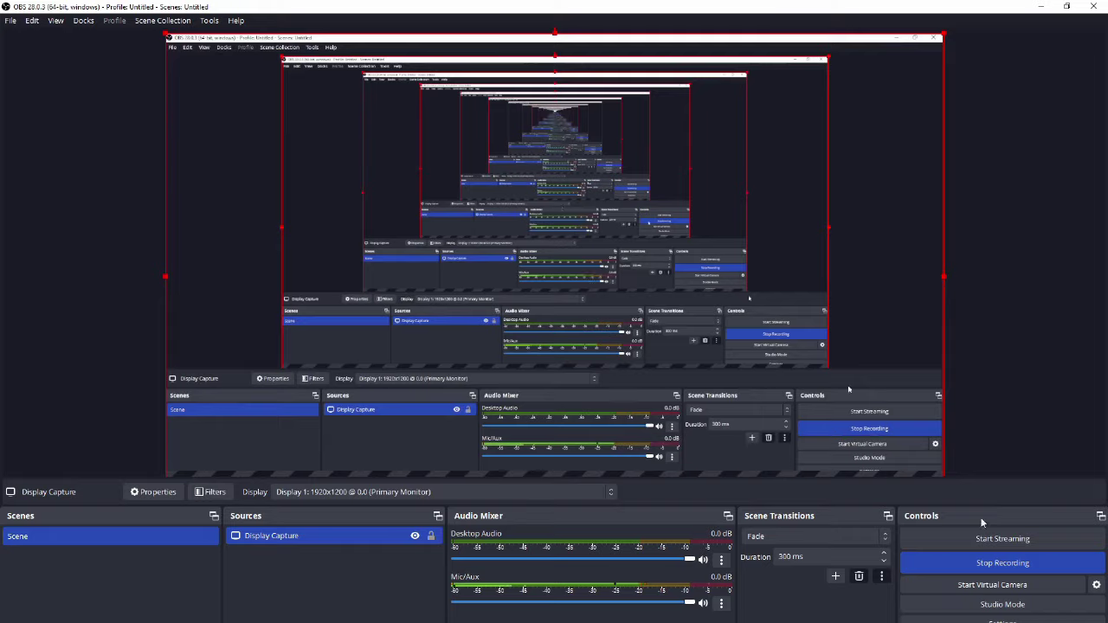
{"action": "left_click", "coordinate": [1003, 563]}
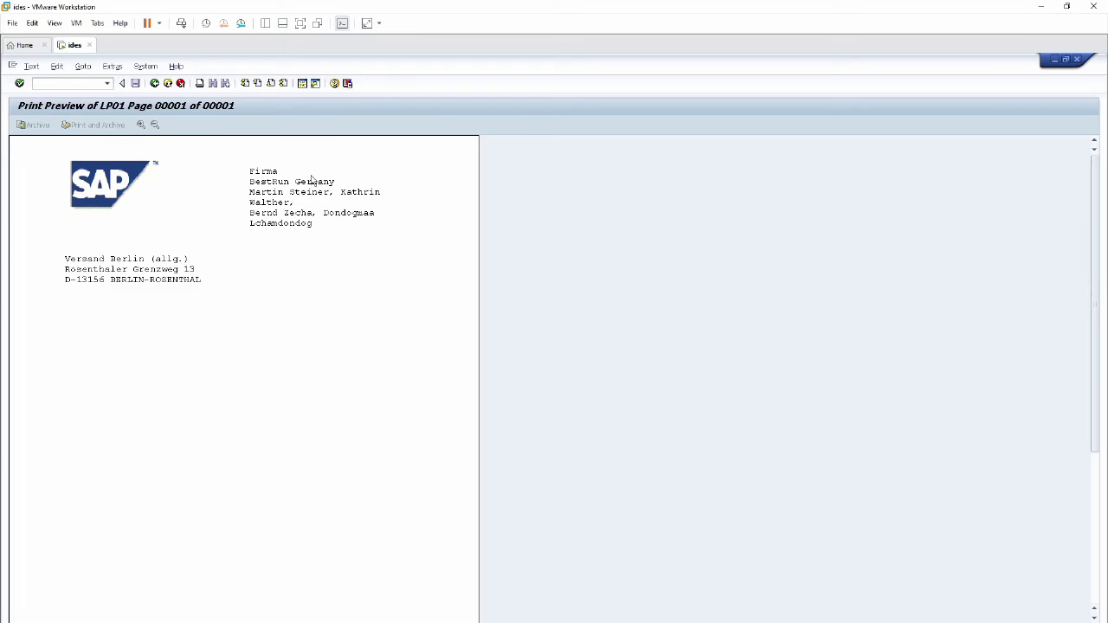